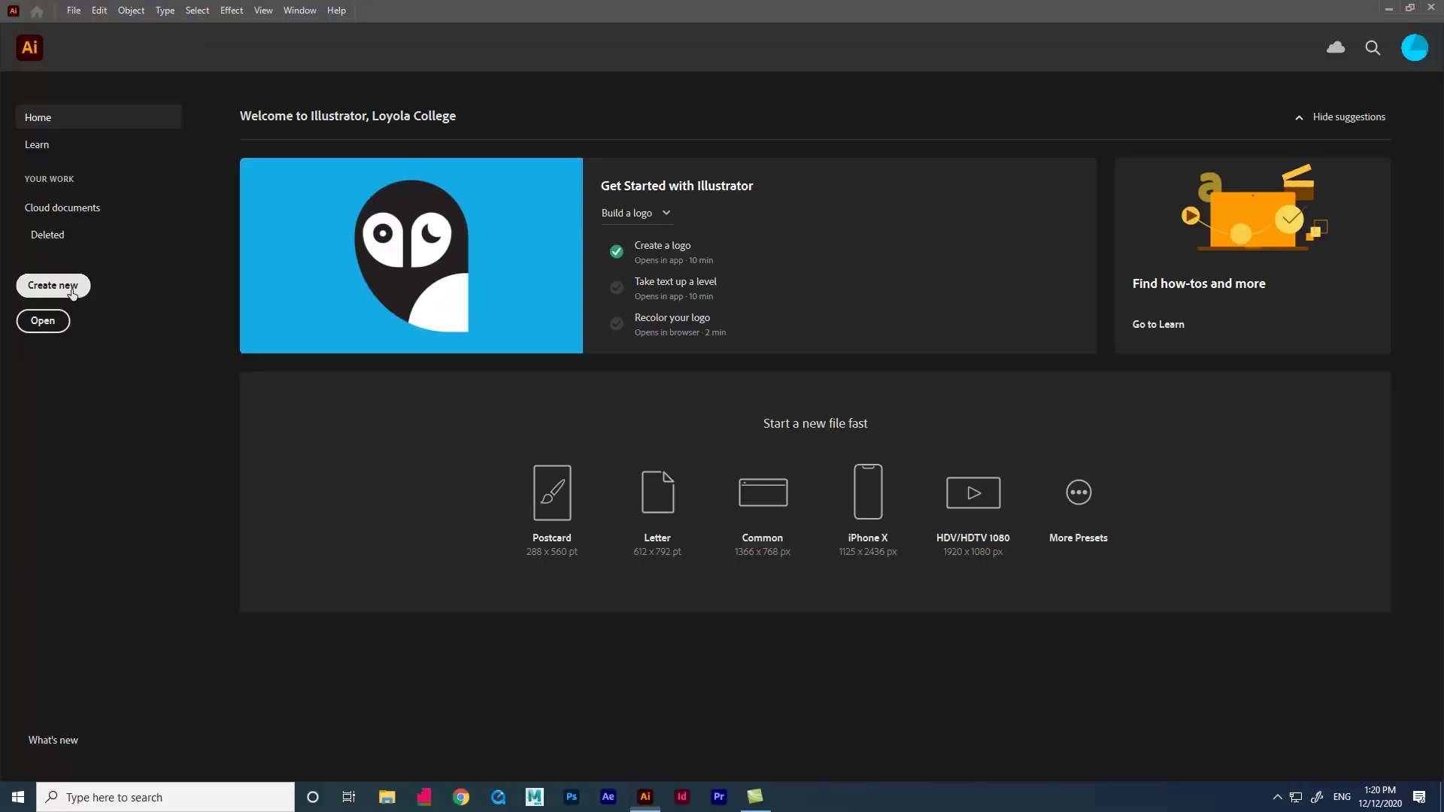
Create a new document and place the Motorola logo image on its artboard as a linked file
{"action": "left_click", "coordinate": [72, 292]}
{"action": "left_click", "coordinate": [927, 612]}
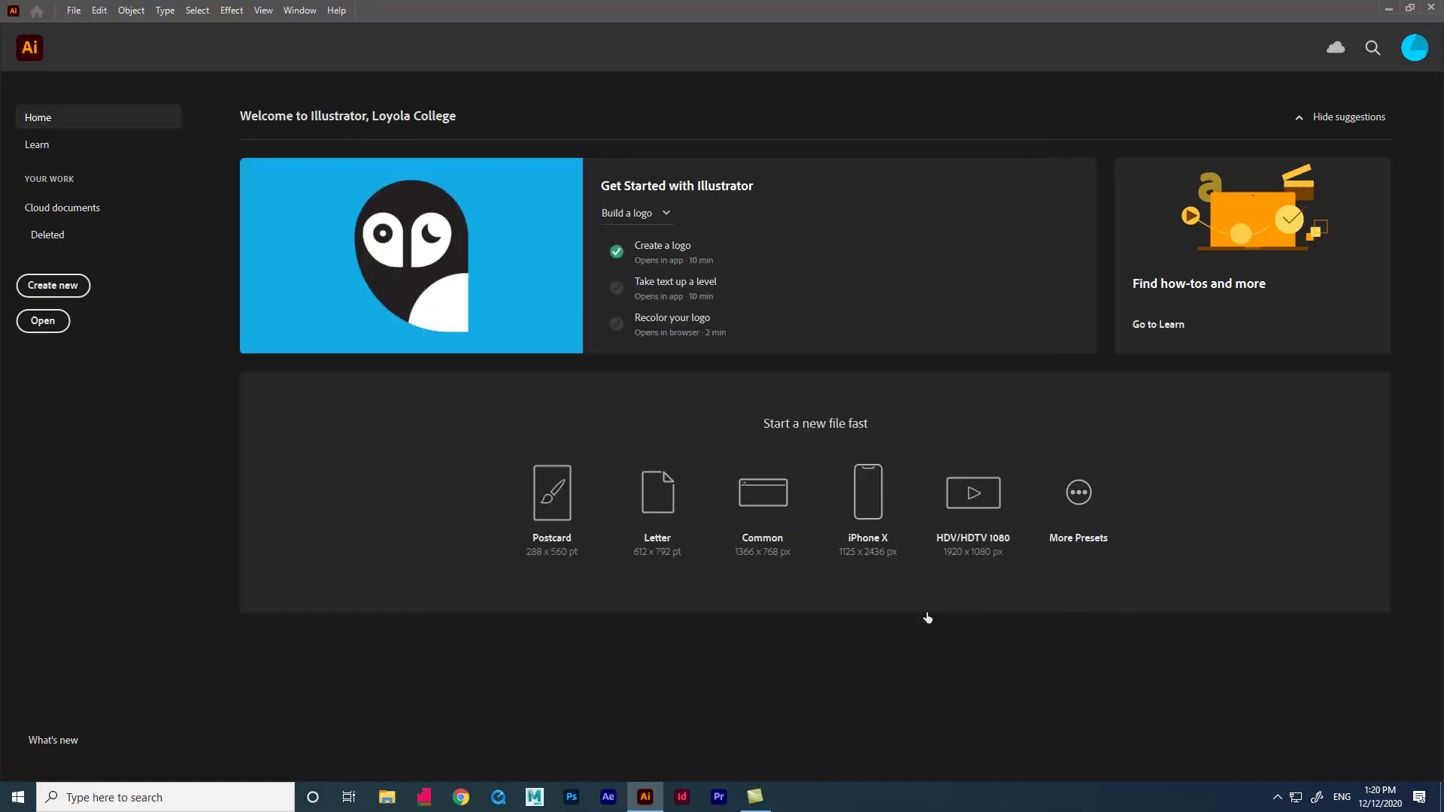
{"action": "left_click", "coordinate": [73, 10]}
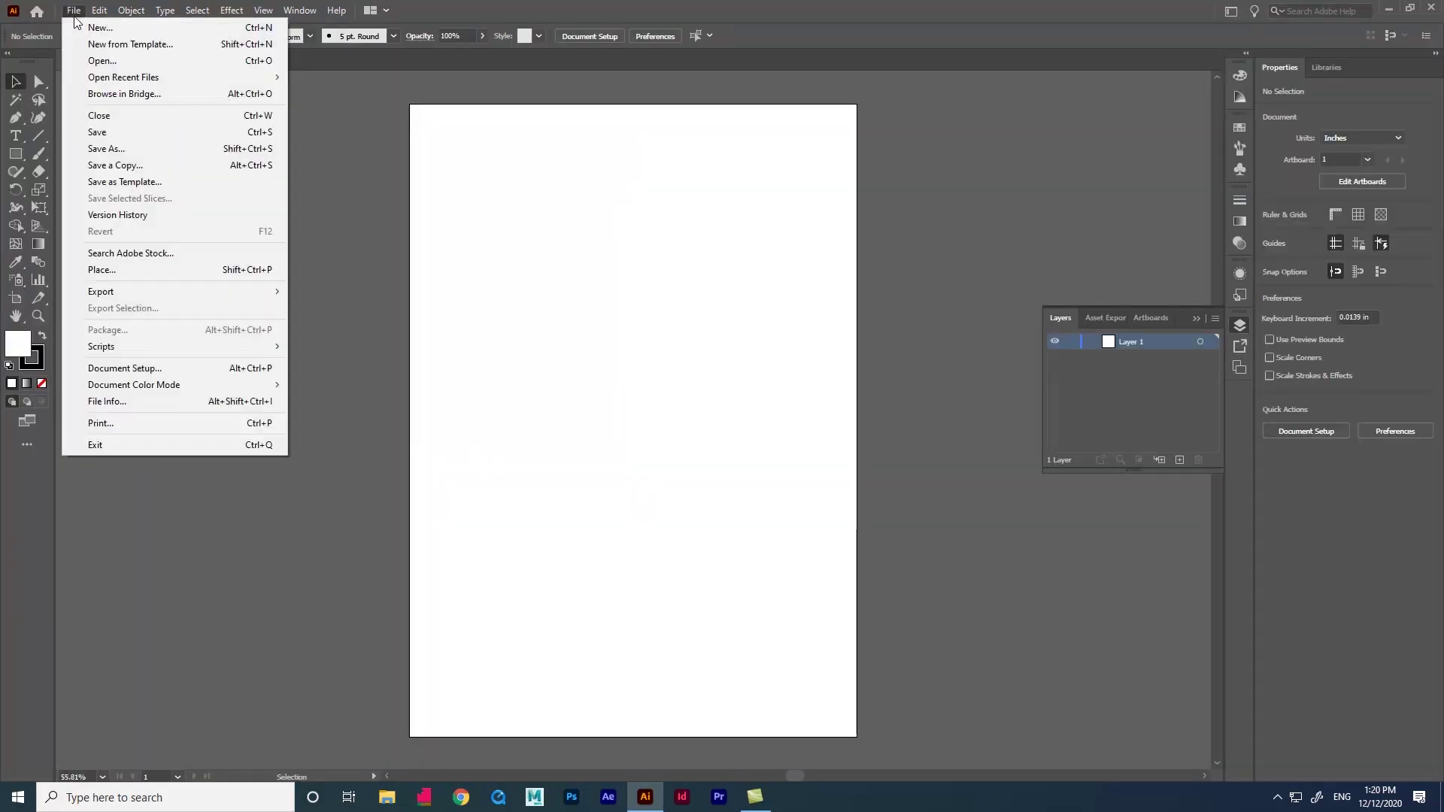
{"action": "left_click", "coordinate": [129, 269]}
{"action": "left_click", "coordinate": [477, 207]}
{"action": "left_click", "coordinate": [865, 629]}
{"action": "left_click", "coordinate": [560, 246]}
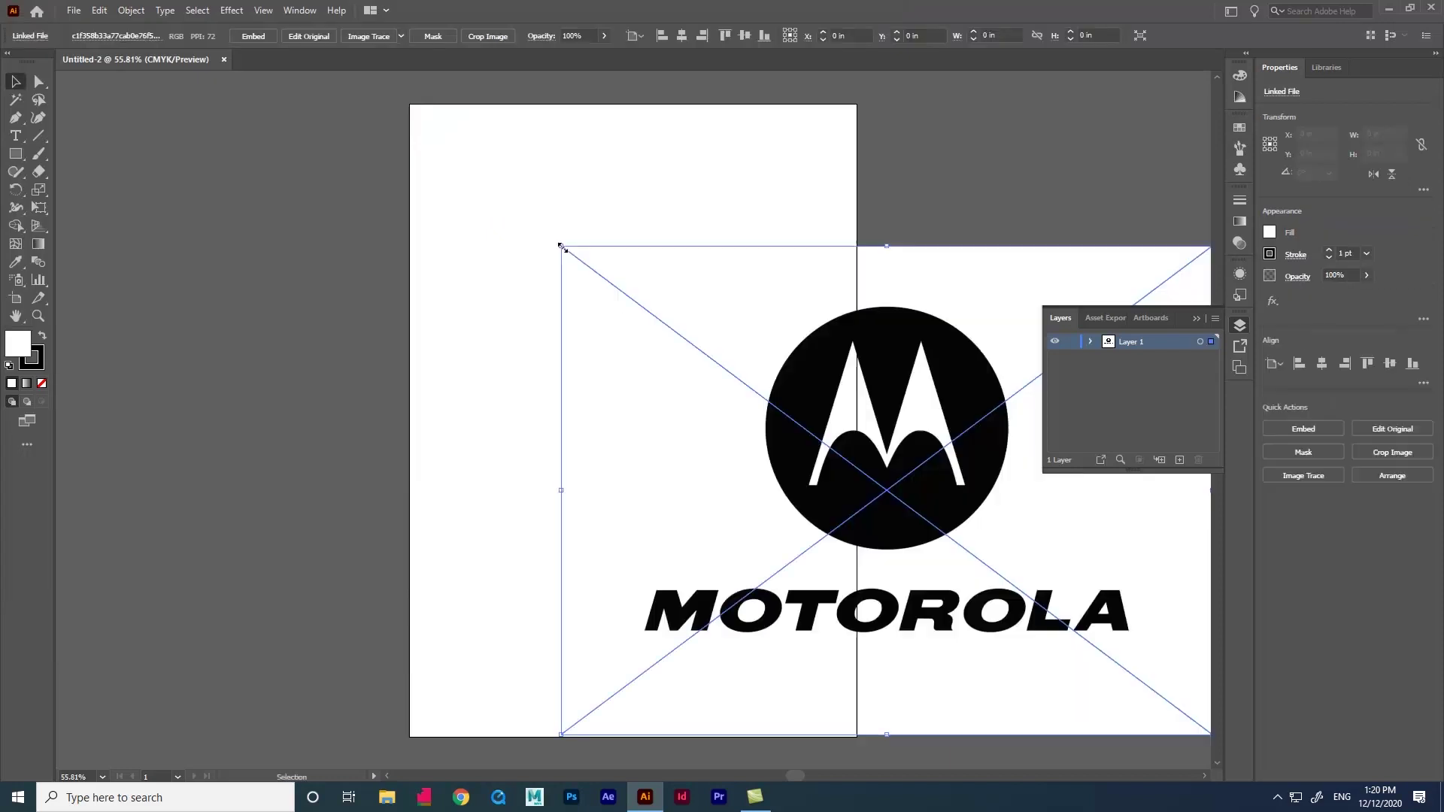
Scale the logo image down to about 8.43 in wide by 6.33 in high and position it over the artboard's upper part
{"action": "left_click_drag", "start_coordinate": [848, 401], "coordinate": [561, 271]}
{"action": "left_click_drag", "start_coordinate": [926, 611], "coordinate": [774, 500]}
{"action": "left_click_drag", "start_coordinate": [643, 361], "coordinate": [680, 239]}
{"action": "left_click_drag", "start_coordinate": [804, 365], "coordinate": [857, 412]}
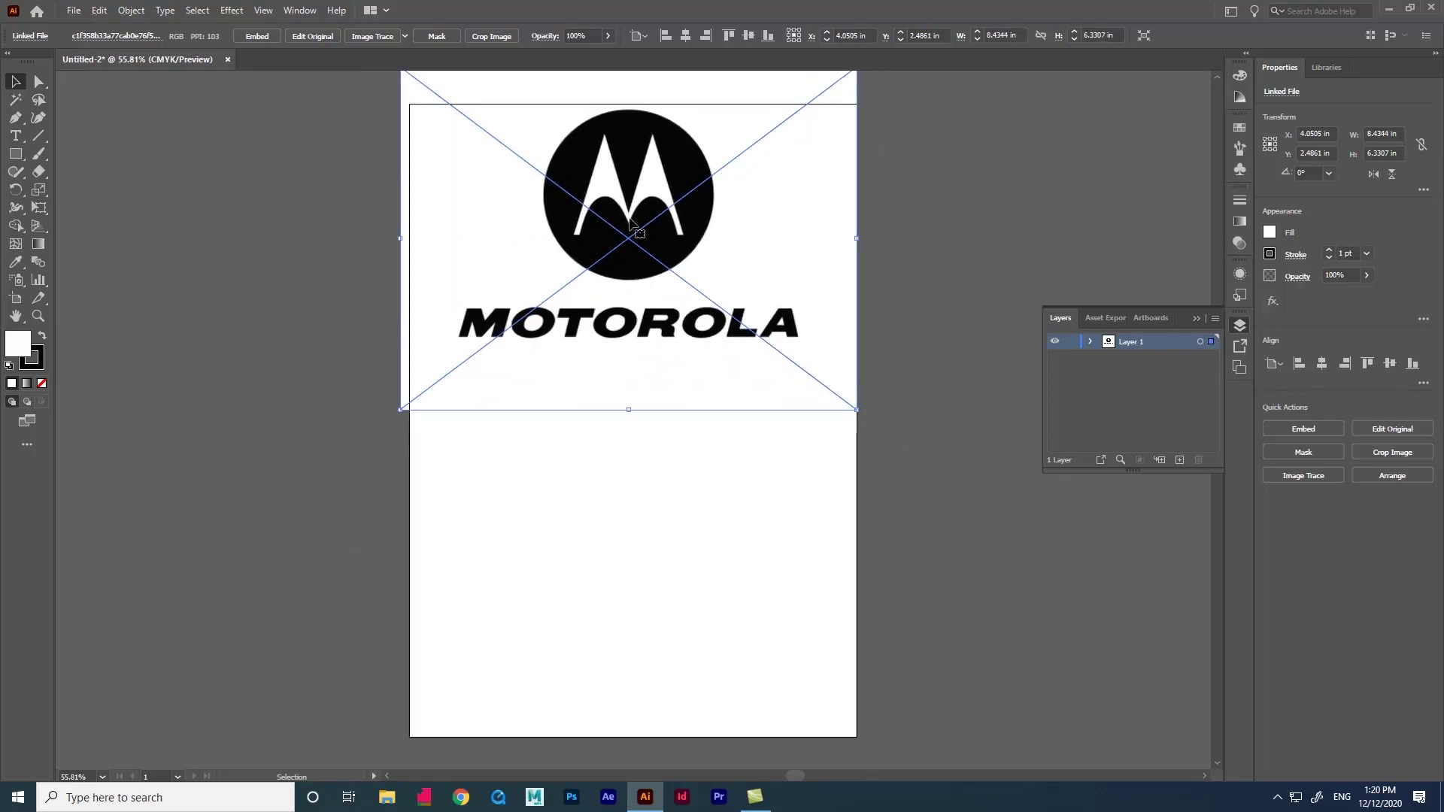
{"action": "left_click_drag", "start_coordinate": [660, 238], "coordinate": [659, 249]}
Lock the layer holding the logo image and add a new layer above it
{"action": "left_click", "coordinate": [1070, 343]}
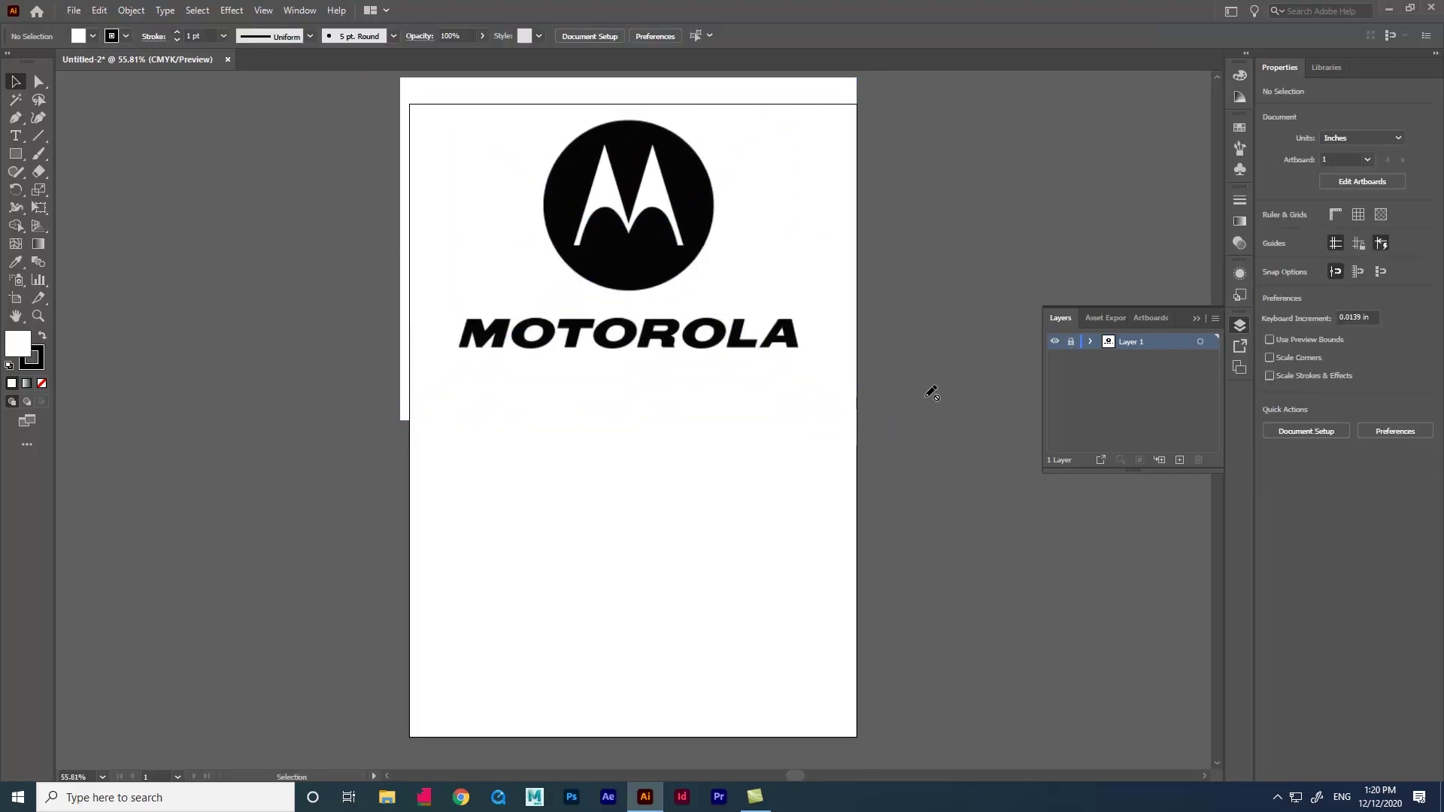
{"action": "left_click", "coordinate": [1179, 460]}
Trace the M's upper outline with the Curvature tool, from the left foot over both peaks and the inner valley to the right foot
{"action": "key", "text": "ctrl+1"}
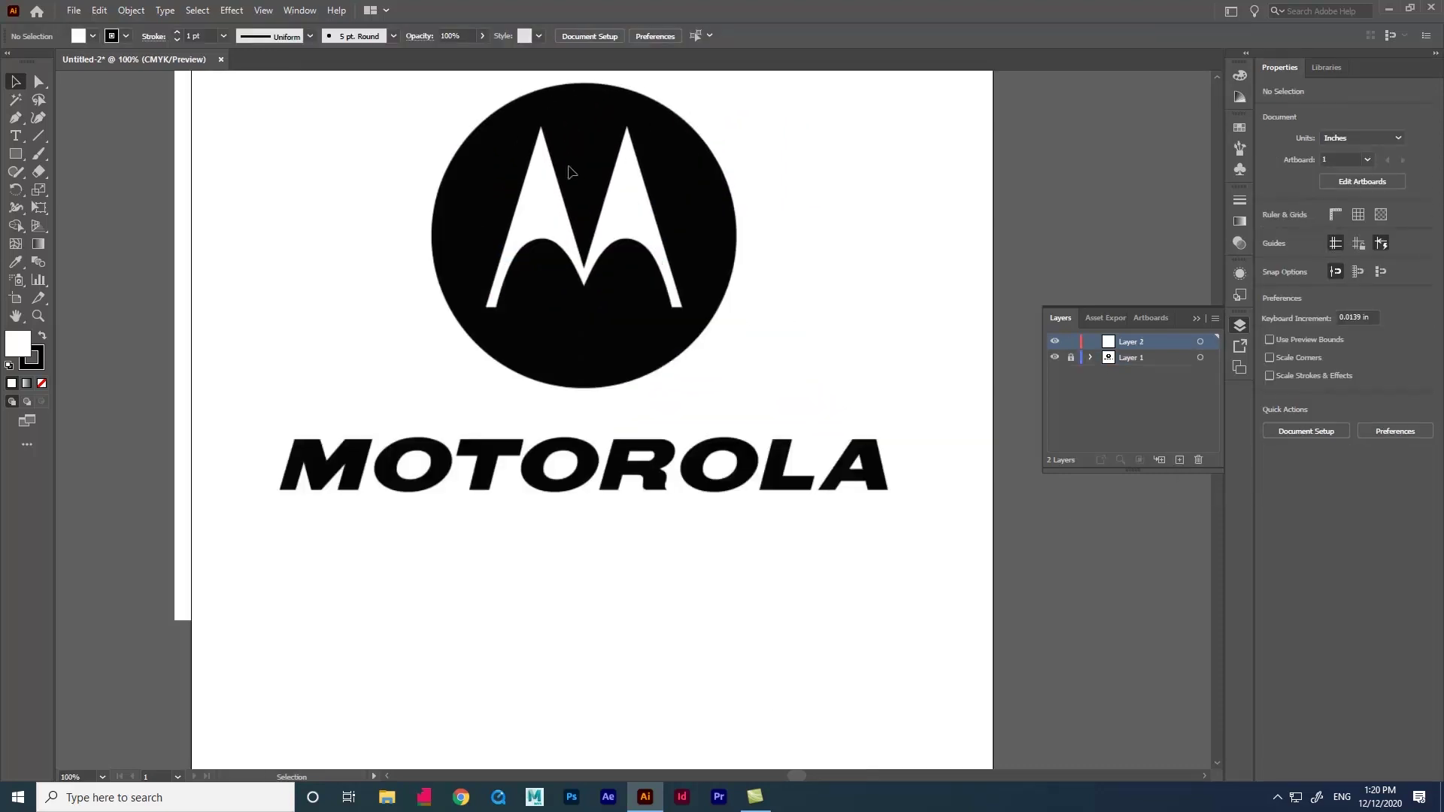
{"action": "left_click", "coordinate": [39, 118]}
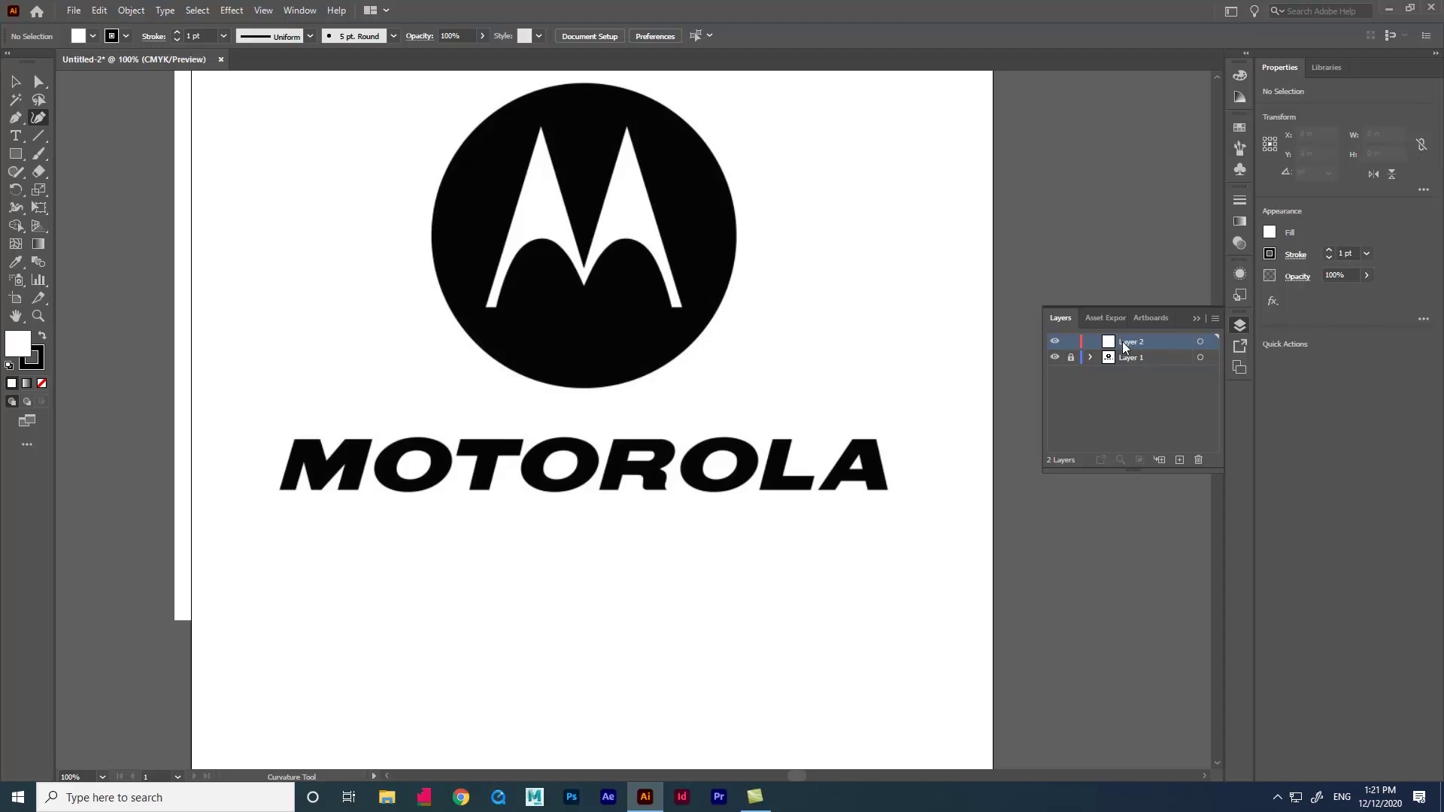
{"action": "scroll", "coordinate": [524, 218], "scroll_direction": "up", "scroll_amount": 2}
{"action": "scroll", "coordinate": [504, 252], "scroll_direction": "down", "scroll_amount": 2}
{"action": "scroll", "coordinate": [572, 140], "scroll_direction": "up", "scroll_amount": 2}
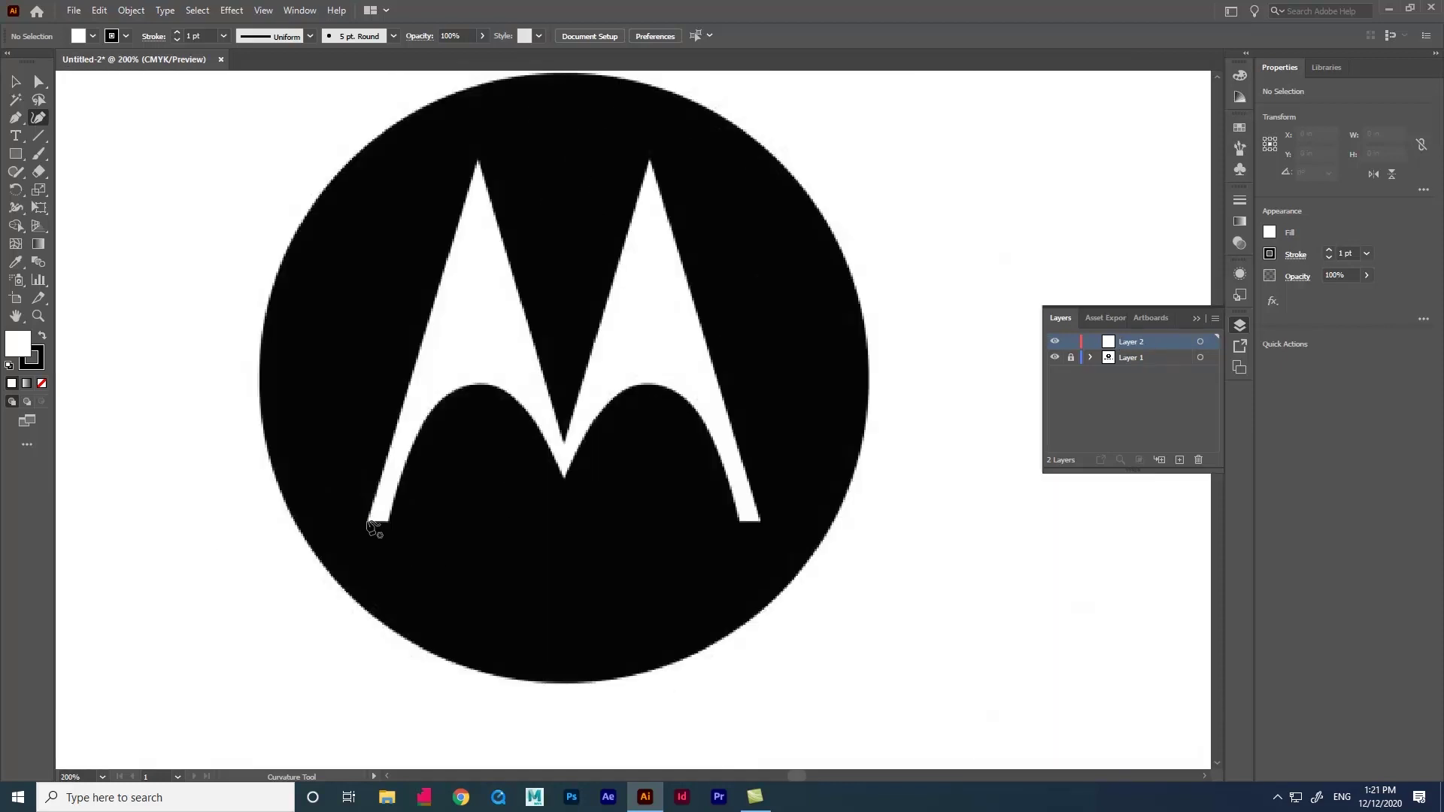
{"action": "left_click", "coordinate": [367, 521]}
{"action": "left_click", "coordinate": [476, 160]}
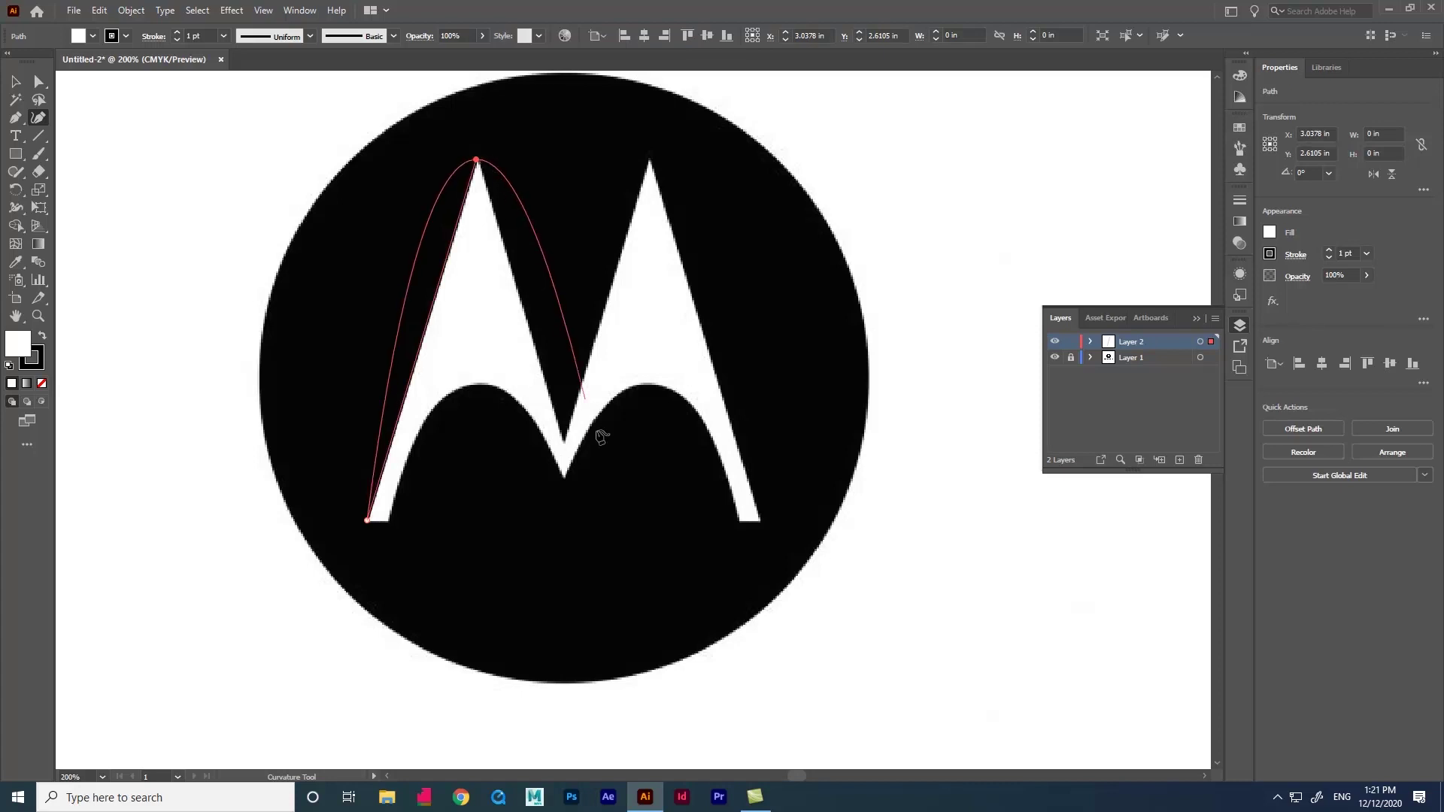
{"action": "left_click", "coordinate": [563, 439]}
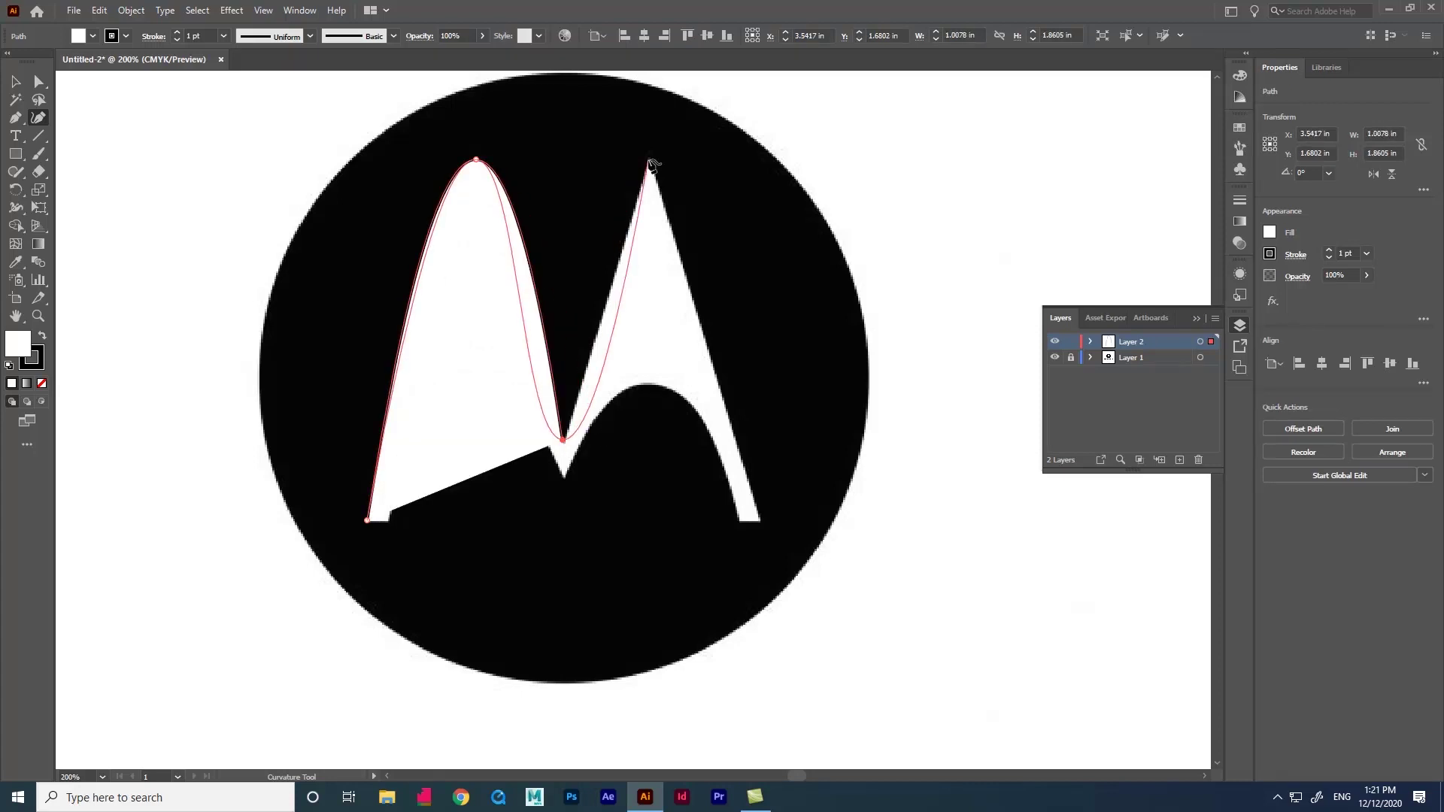
{"action": "left_click", "coordinate": [648, 160]}
{"action": "left_click", "coordinate": [758, 519]}
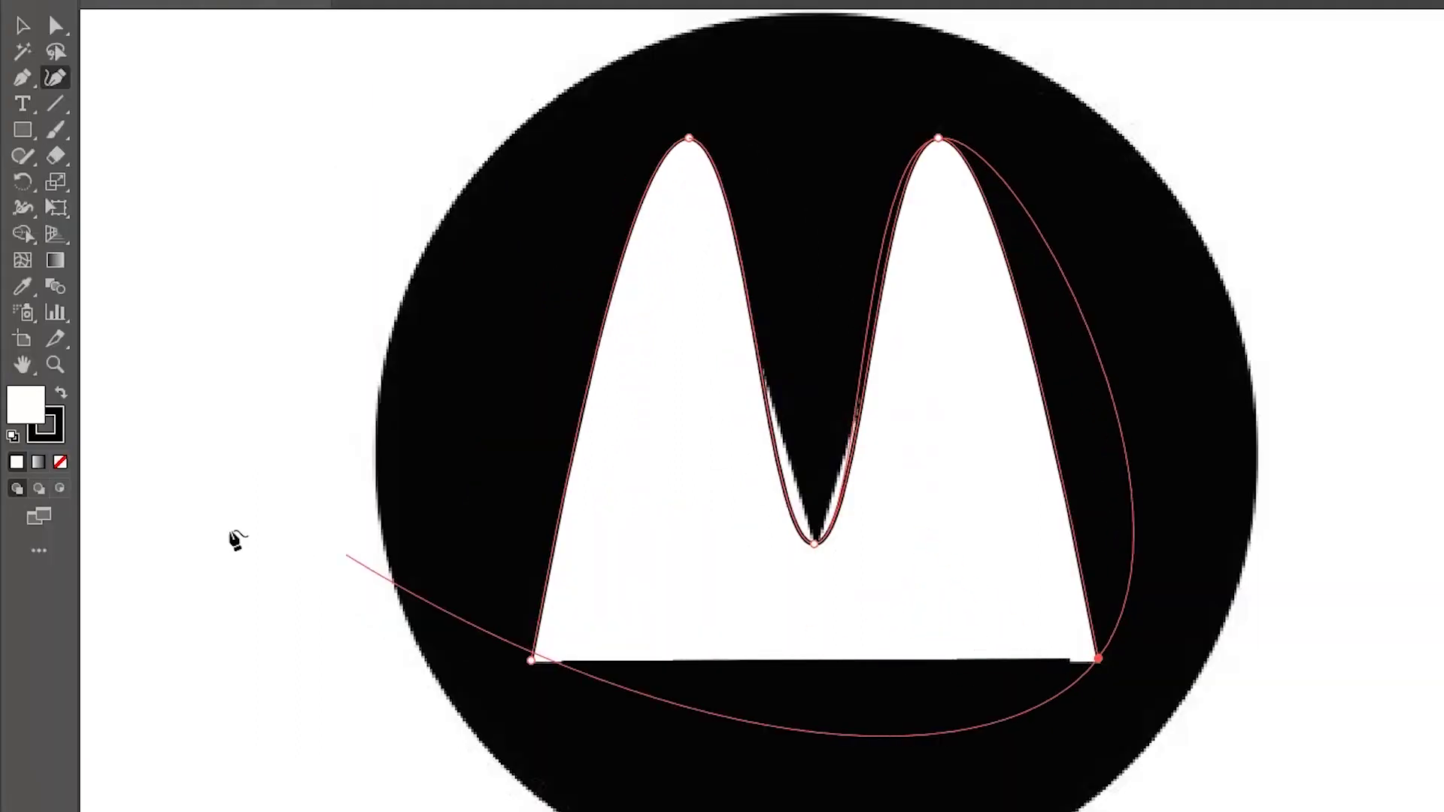
Set the path's fill to none and trace the M's underside through both arches, closing the path at the left foot
{"action": "left_click", "coordinate": [60, 463]}
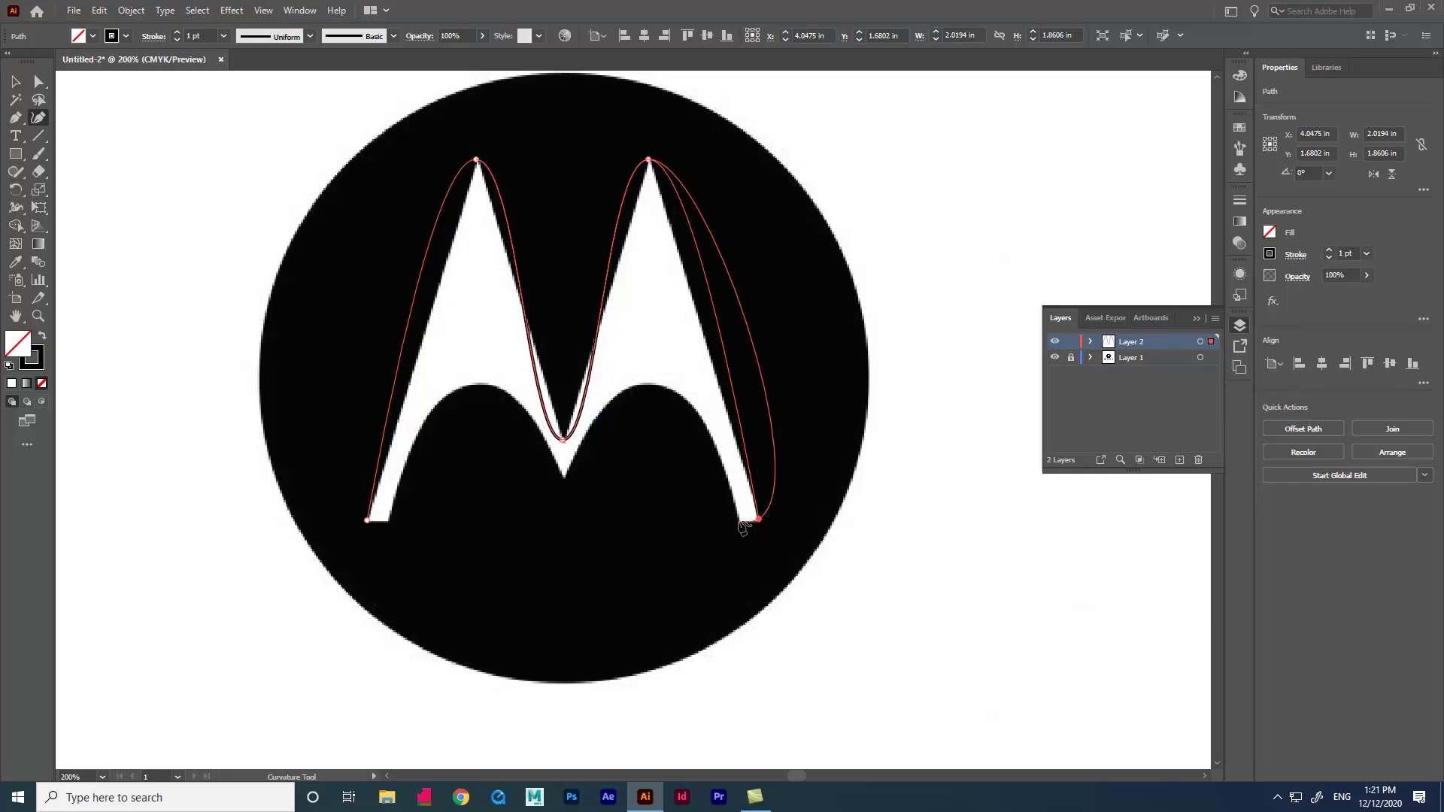
{"action": "left_click", "coordinate": [740, 520]}
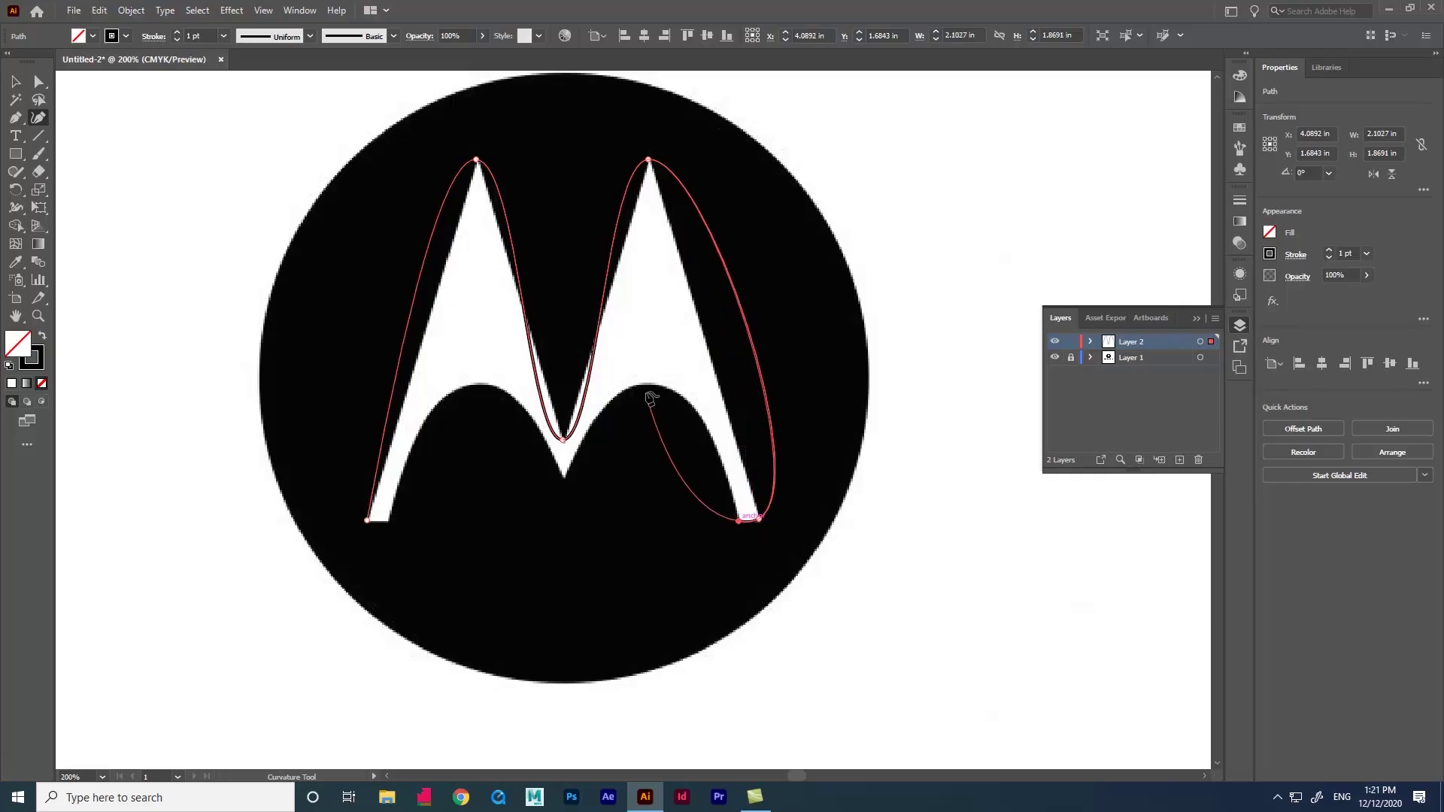
{"action": "left_click", "coordinate": [654, 386]}
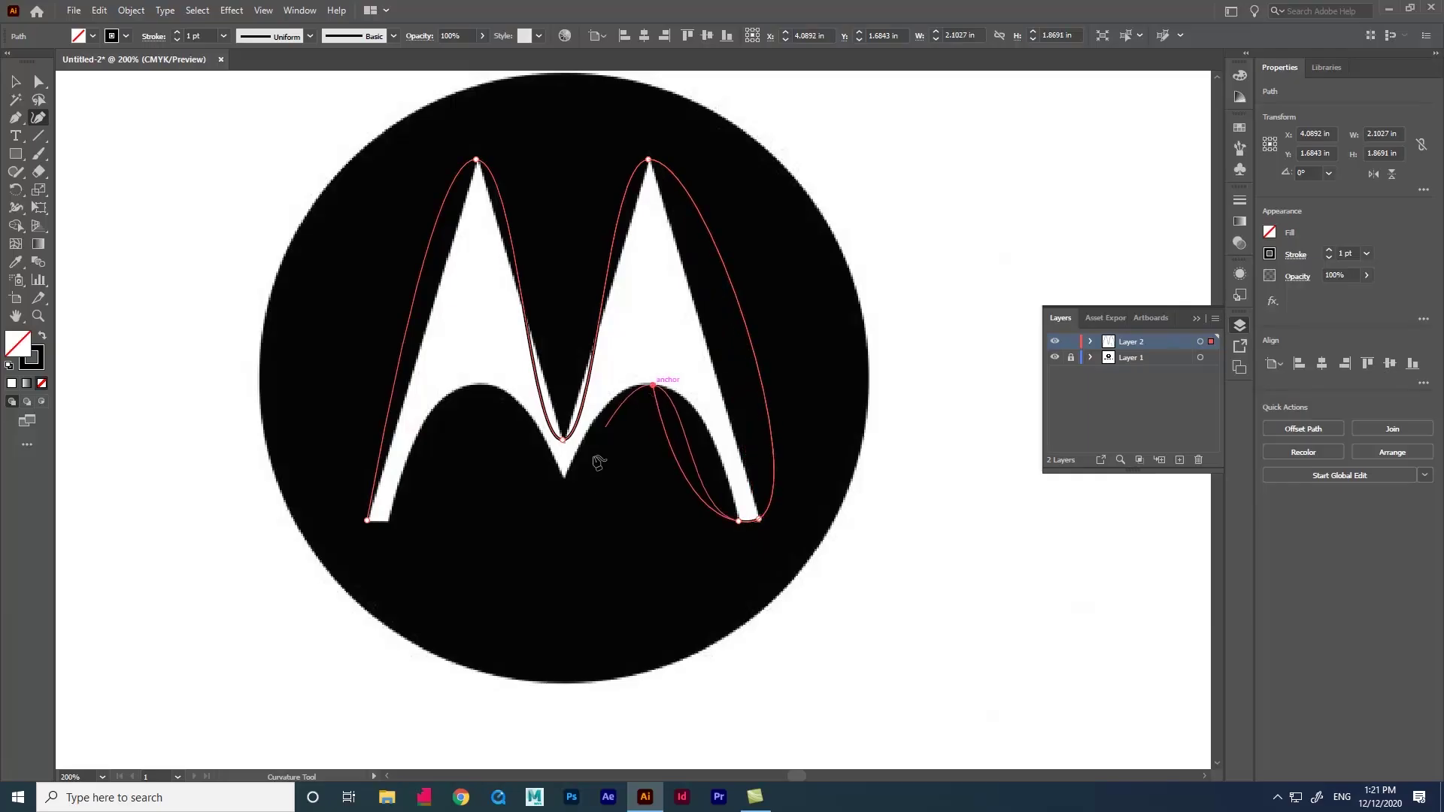
{"action": "left_click", "coordinate": [565, 477]}
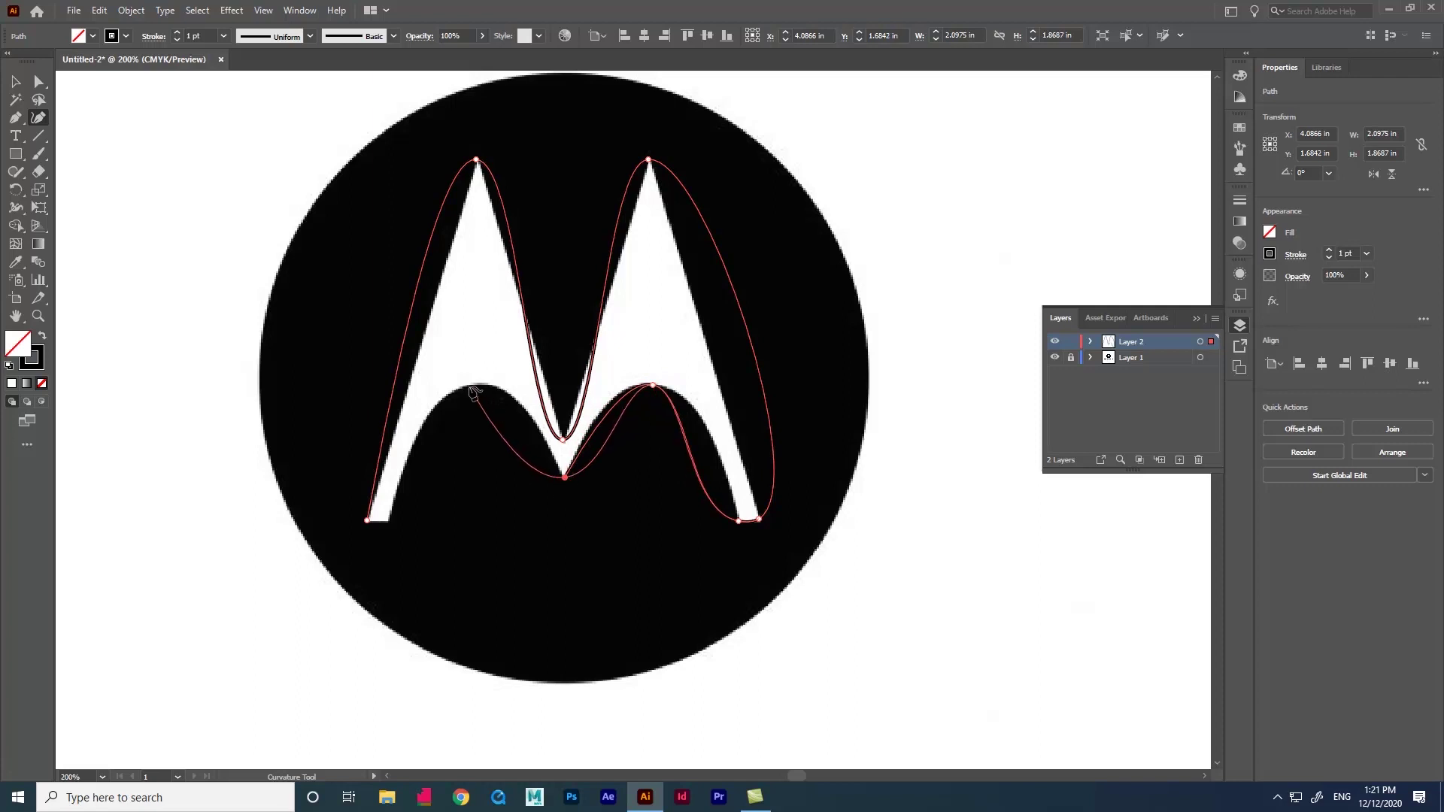
{"action": "left_click", "coordinate": [470, 386]}
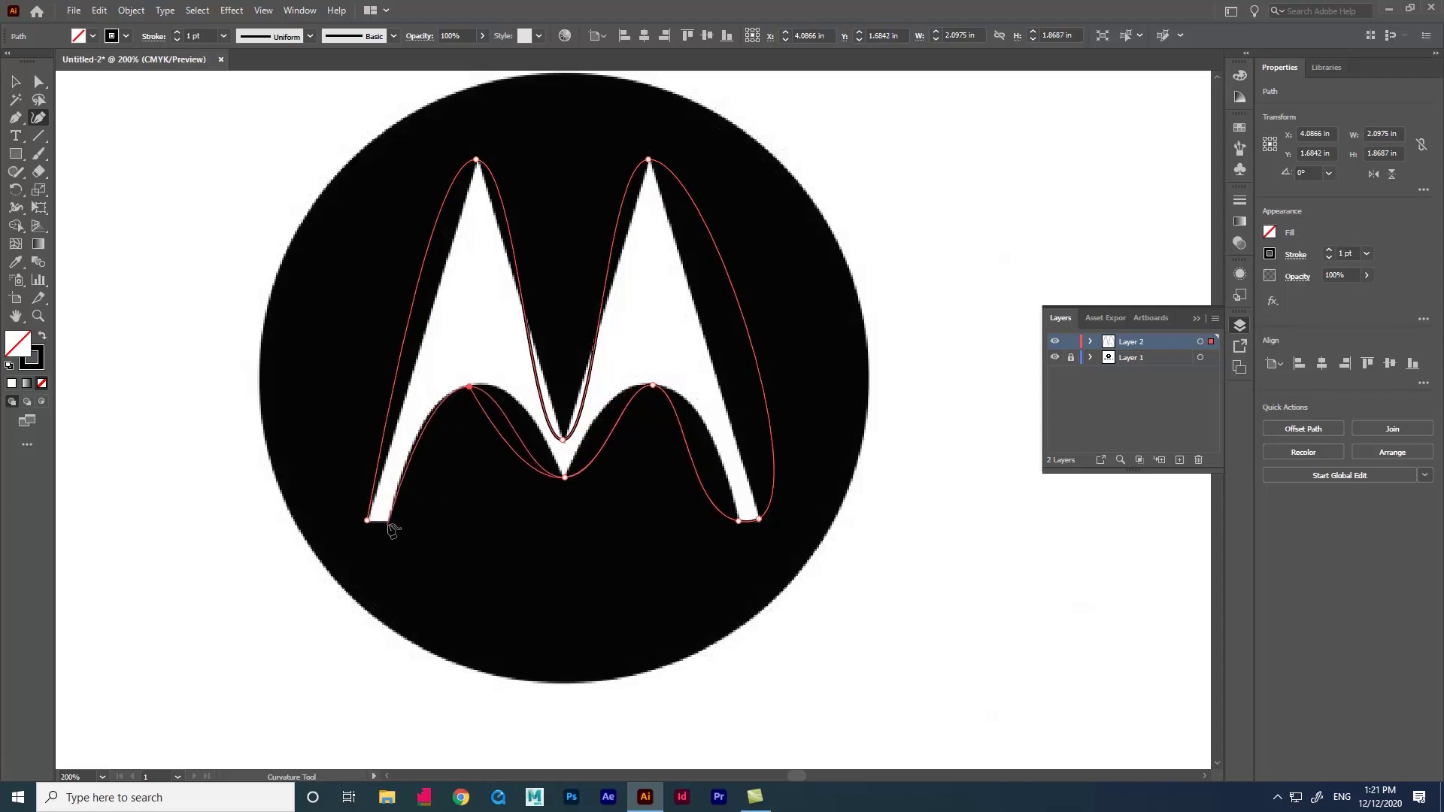
{"action": "left_click", "coordinate": [389, 523]}
{"action": "left_click", "coordinate": [367, 520]}
{"action": "left_click", "coordinate": [367, 522]}
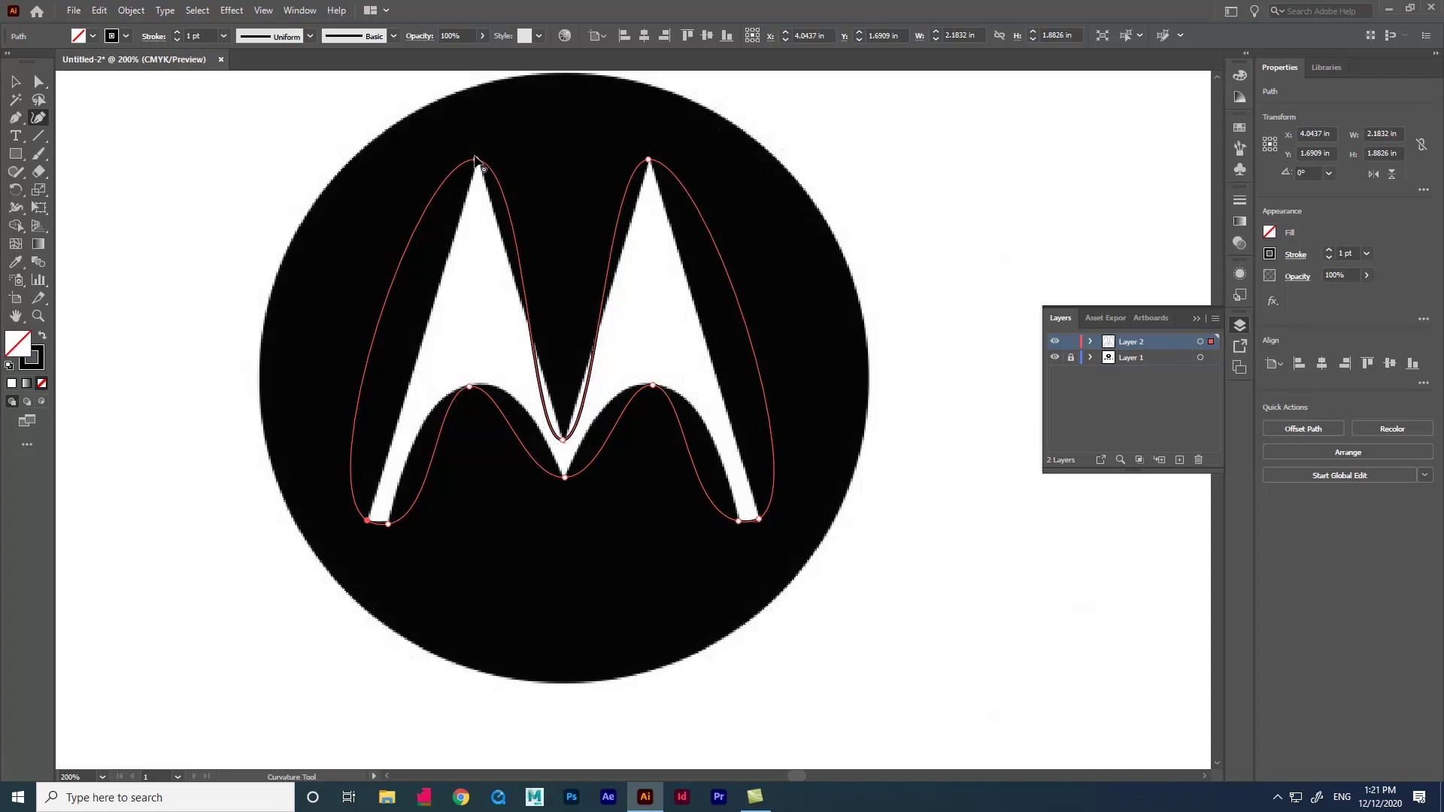
Convert the path's two peaks, upper valley point and both left foot points to corner points
{"action": "double_click", "coordinate": [477, 160]}
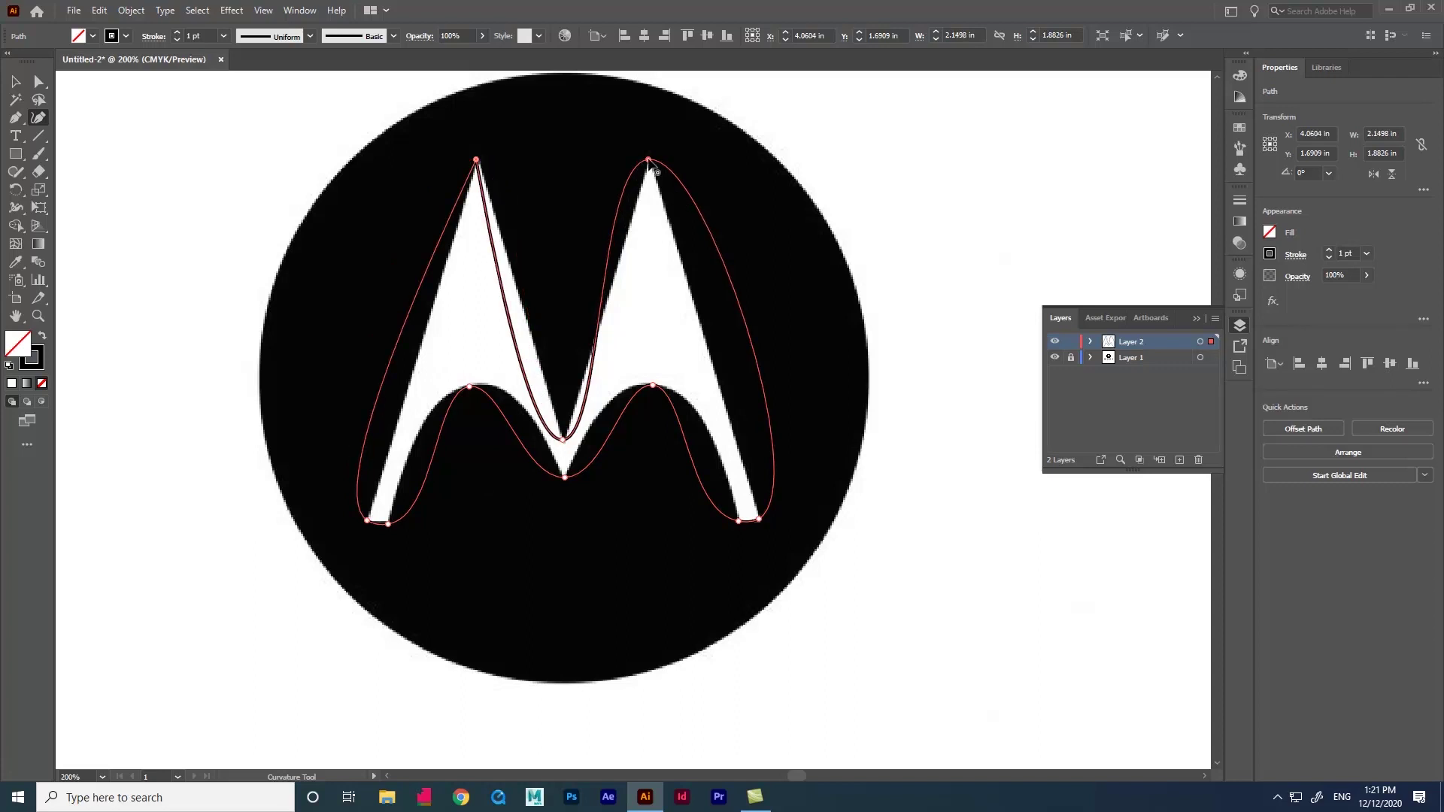
{"action": "double_click", "coordinate": [649, 161]}
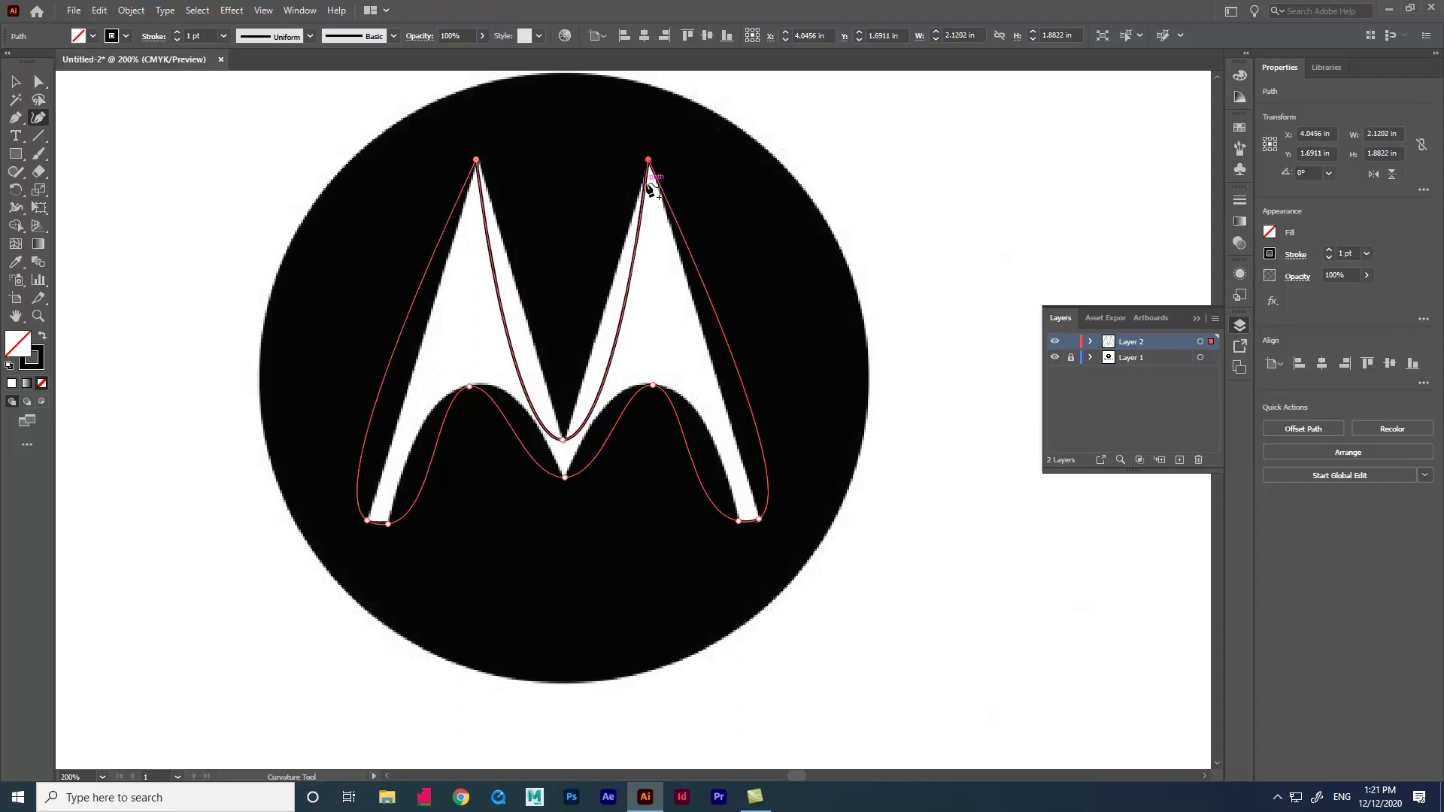
{"action": "double_click", "coordinate": [563, 441]}
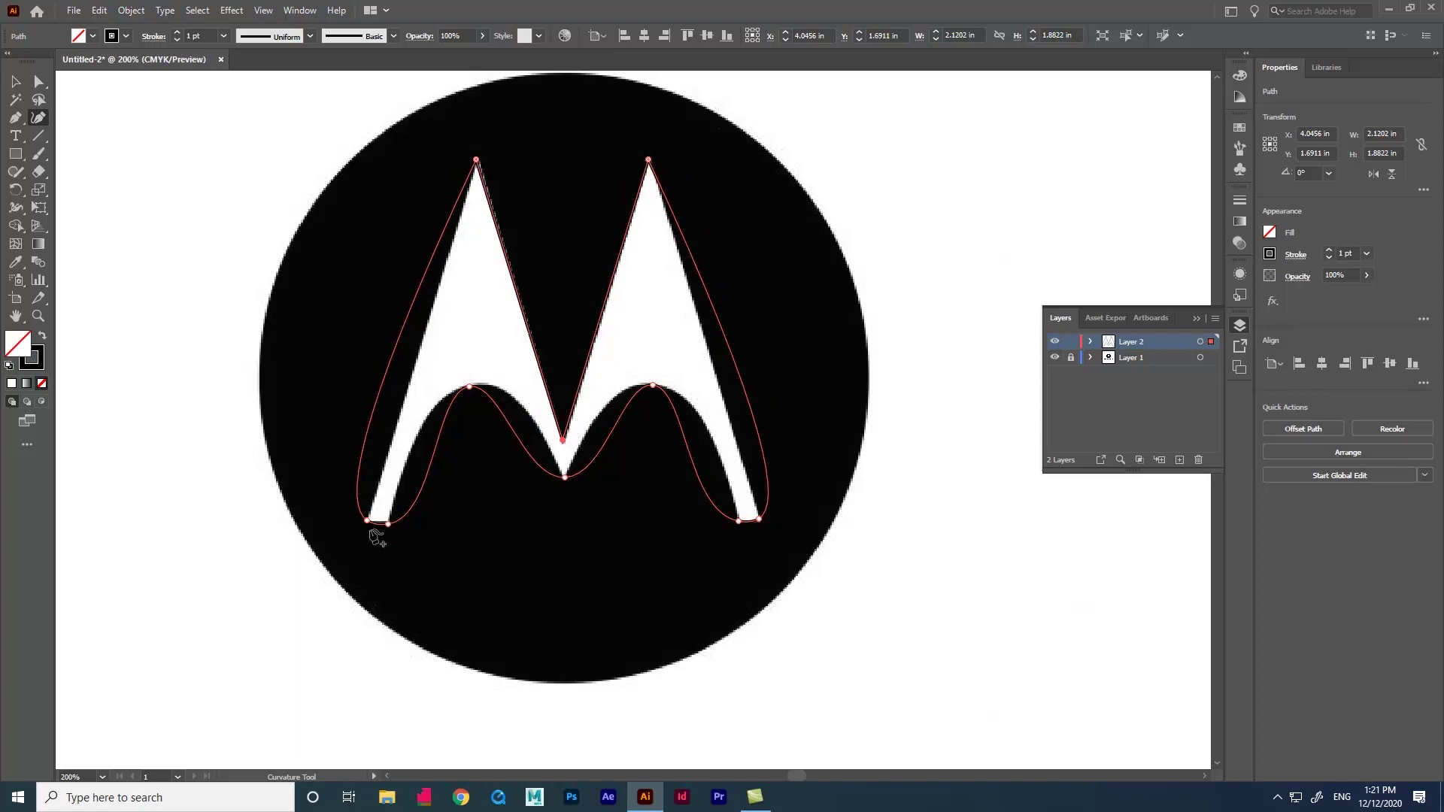
{"action": "double_click", "coordinate": [367, 521]}
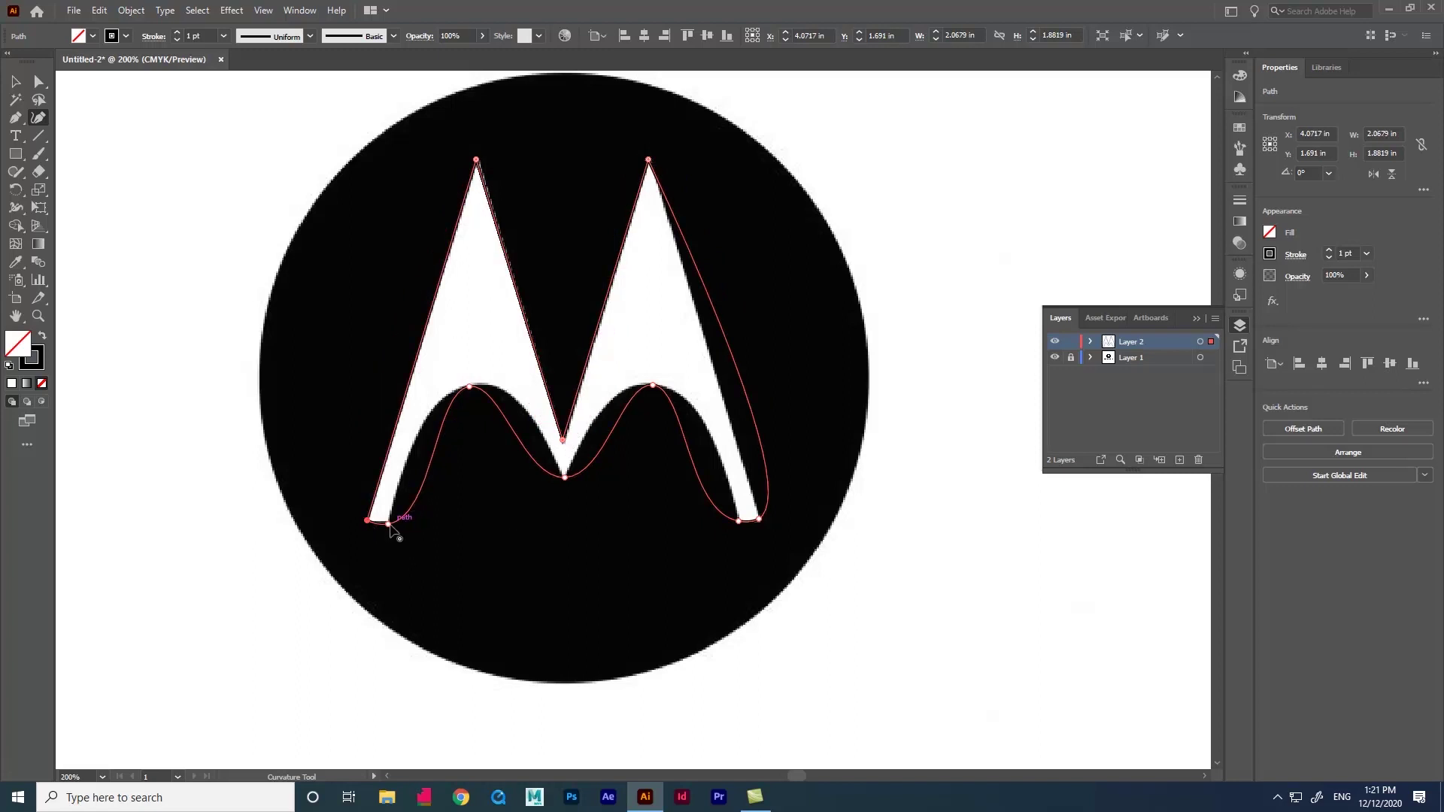
{"action": "double_click", "coordinate": [389, 525]}
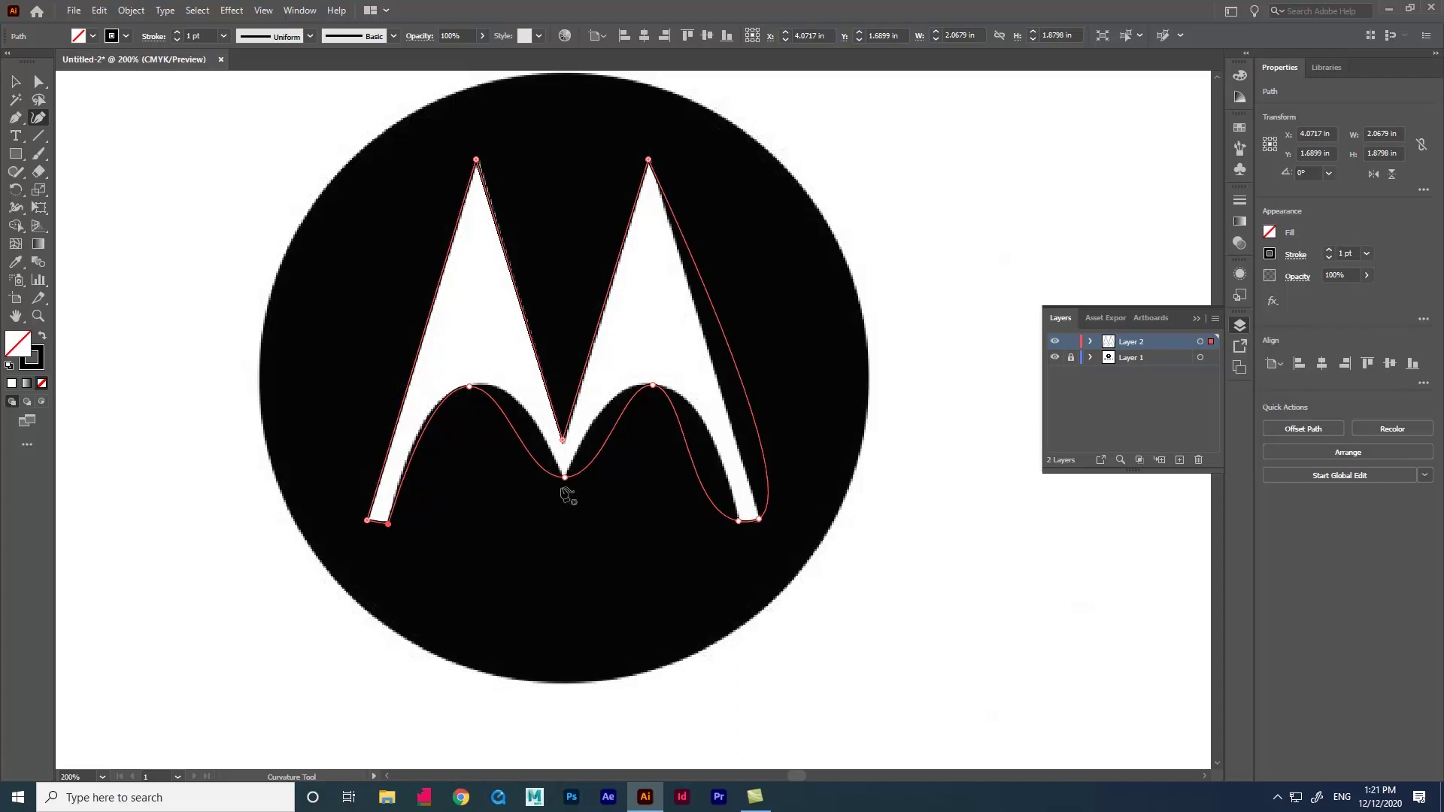
Convert both right foot points and the lower middle tip of the M path to corner points
{"action": "double_click", "coordinate": [759, 520]}
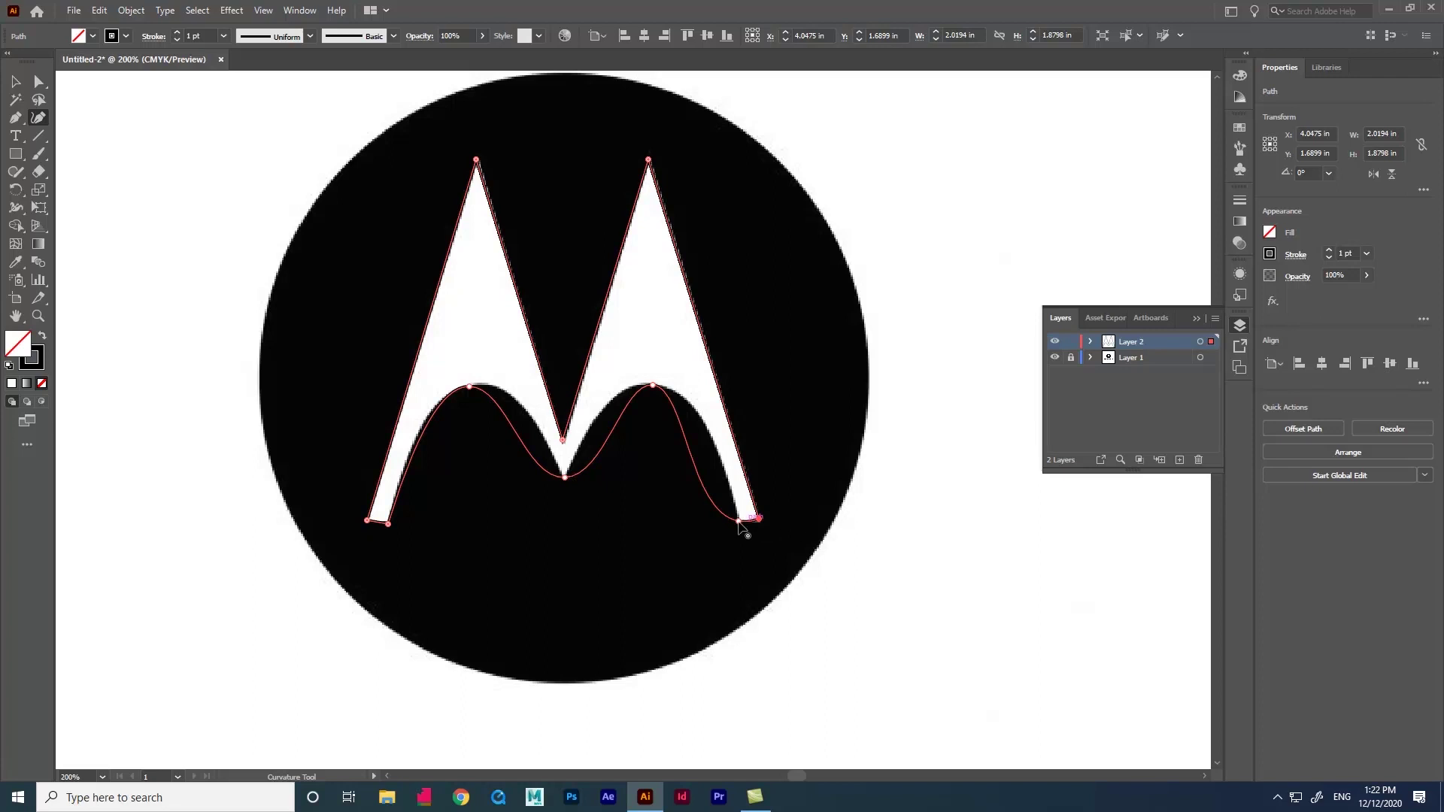
{"action": "double_click", "coordinate": [739, 521]}
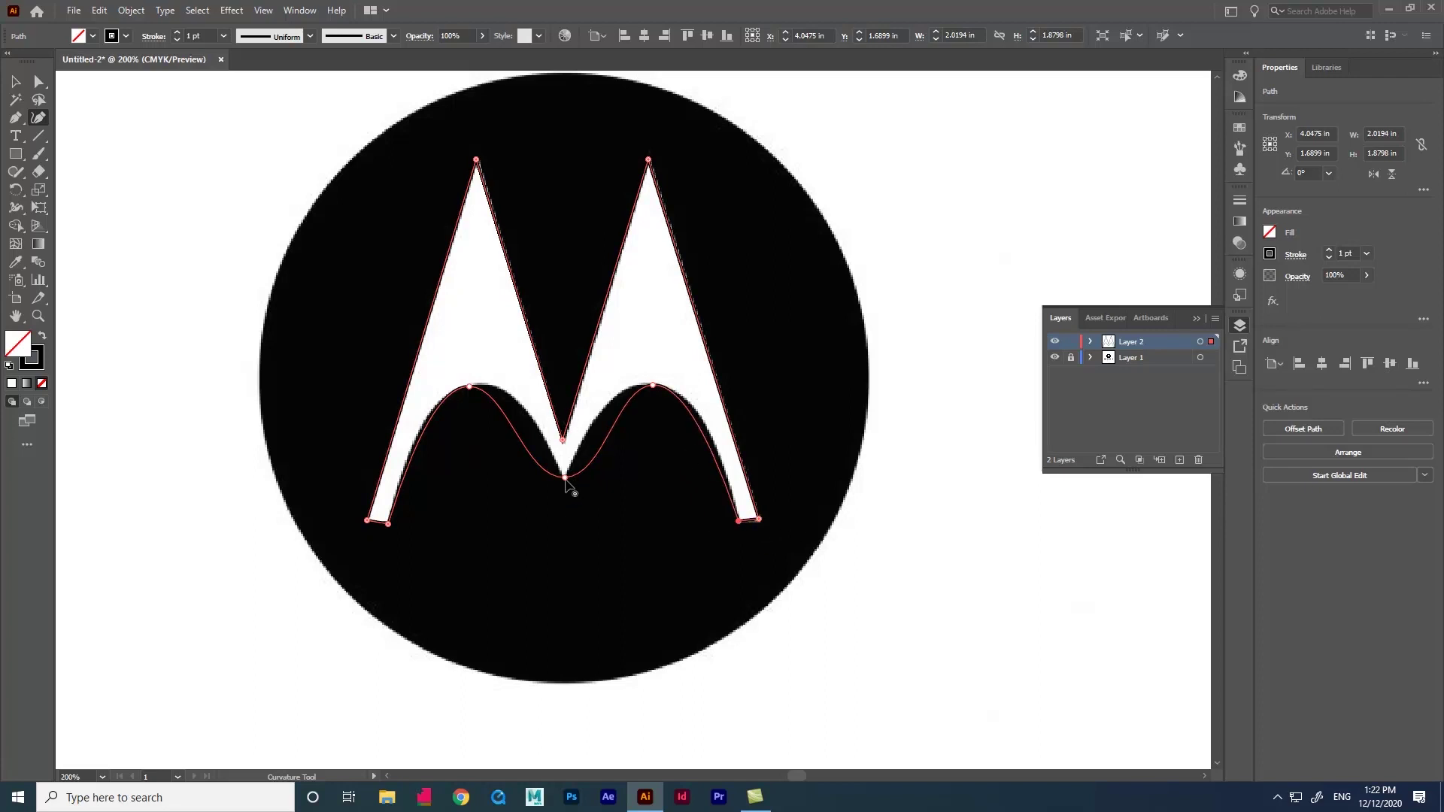
{"action": "double_click", "coordinate": [565, 477]}
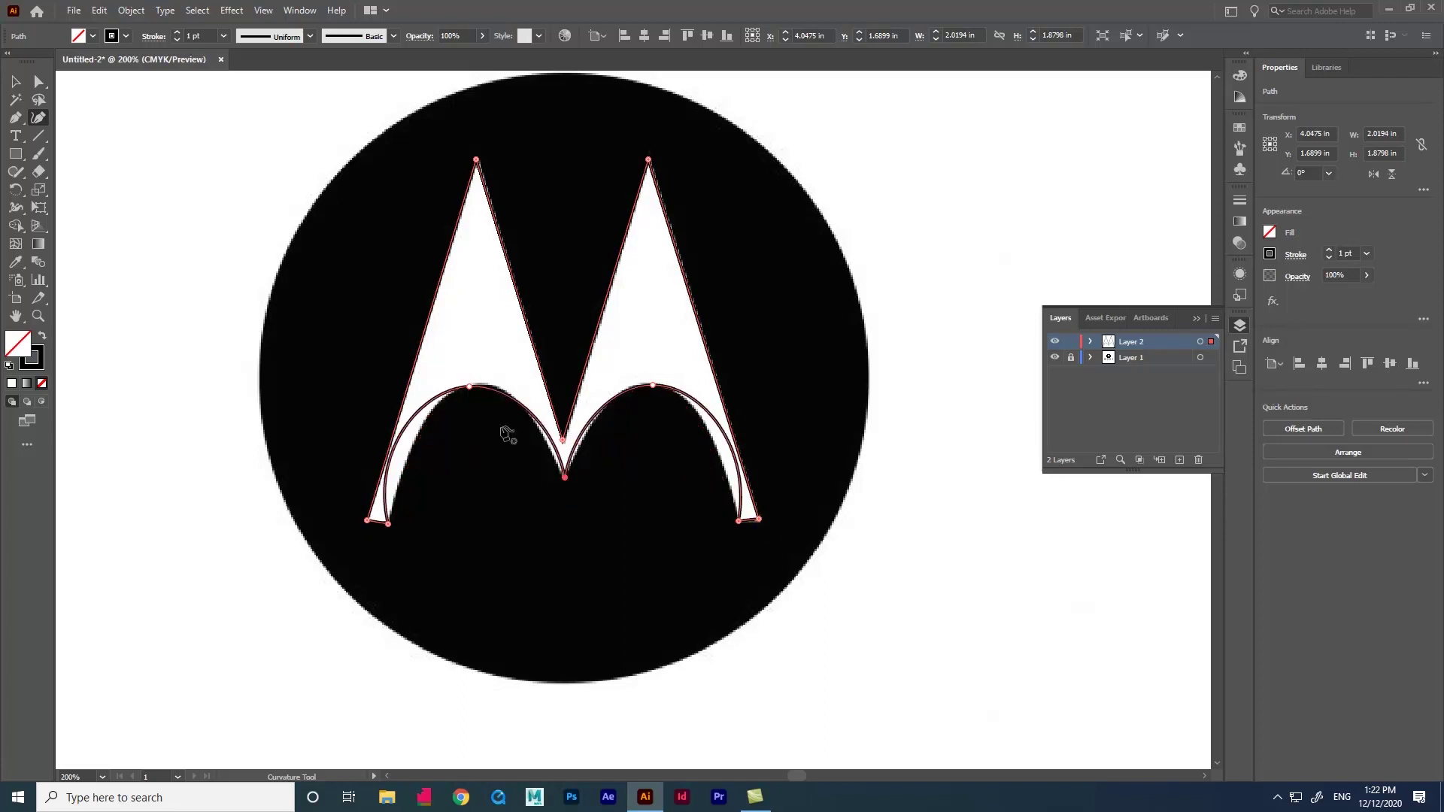
{"action": "left_click_drag", "start_coordinate": [508, 435], "coordinate": [551, 468]}
{"action": "scroll", "coordinate": [583, 486], "scroll_direction": "up", "scroll_amount": 1}
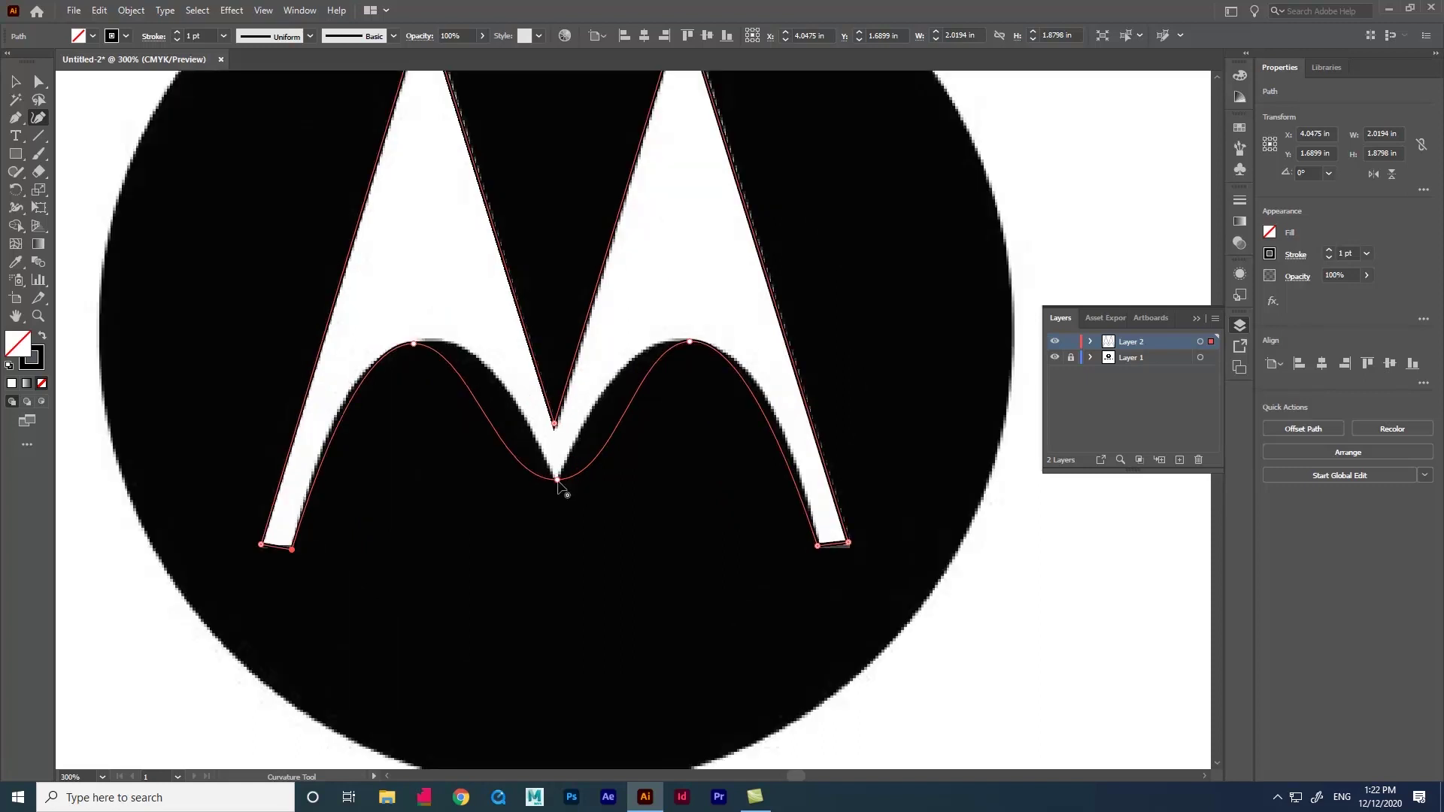
{"action": "double_click", "coordinate": [557, 480]}
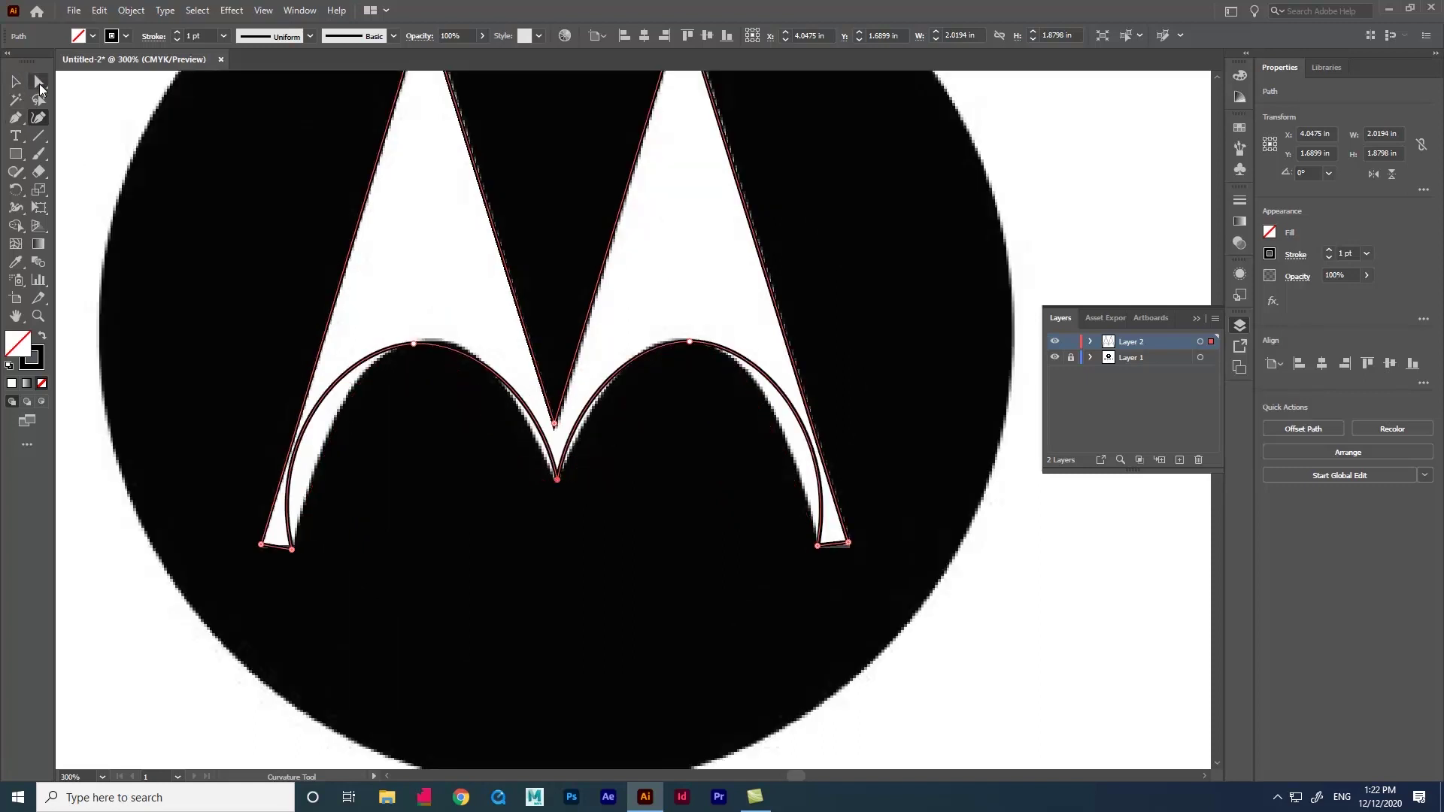
Reshape the left arch's outer half with the Direct Selection tool so the curve follows the inner edge of the M's left leg
{"action": "key", "text": "a"}
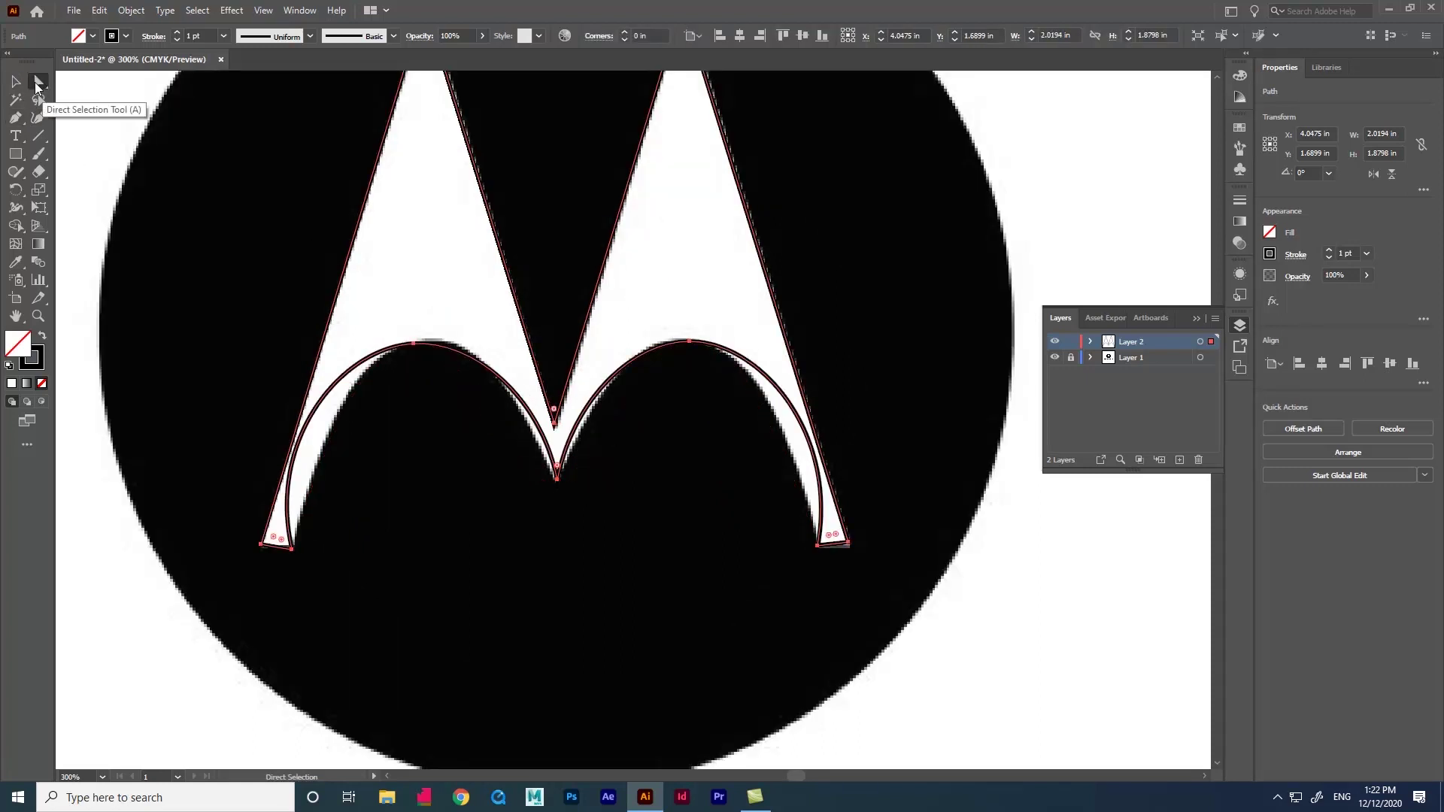
{"action": "left_click", "coordinate": [290, 548]}
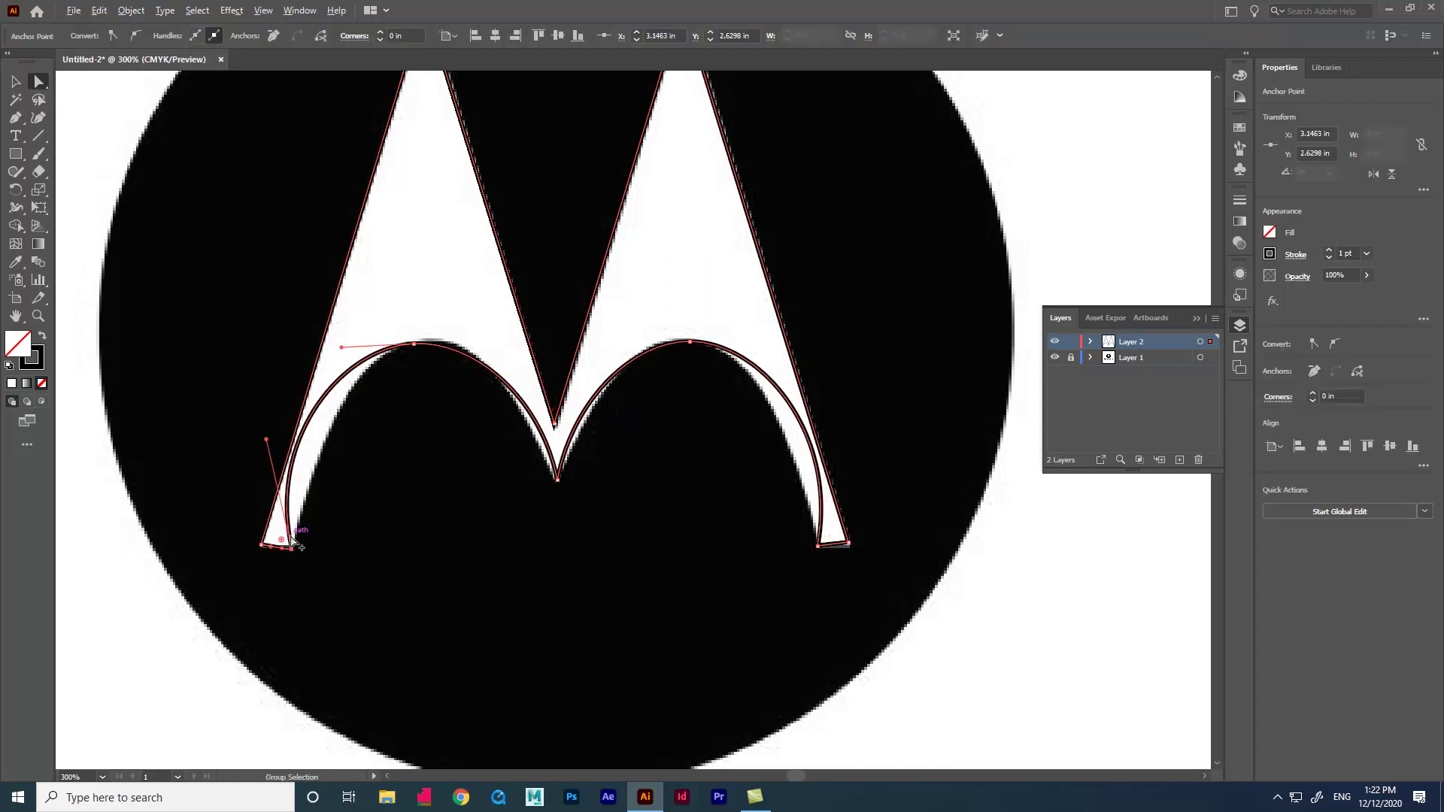
{"action": "key", "text": "ctrl+plus"}
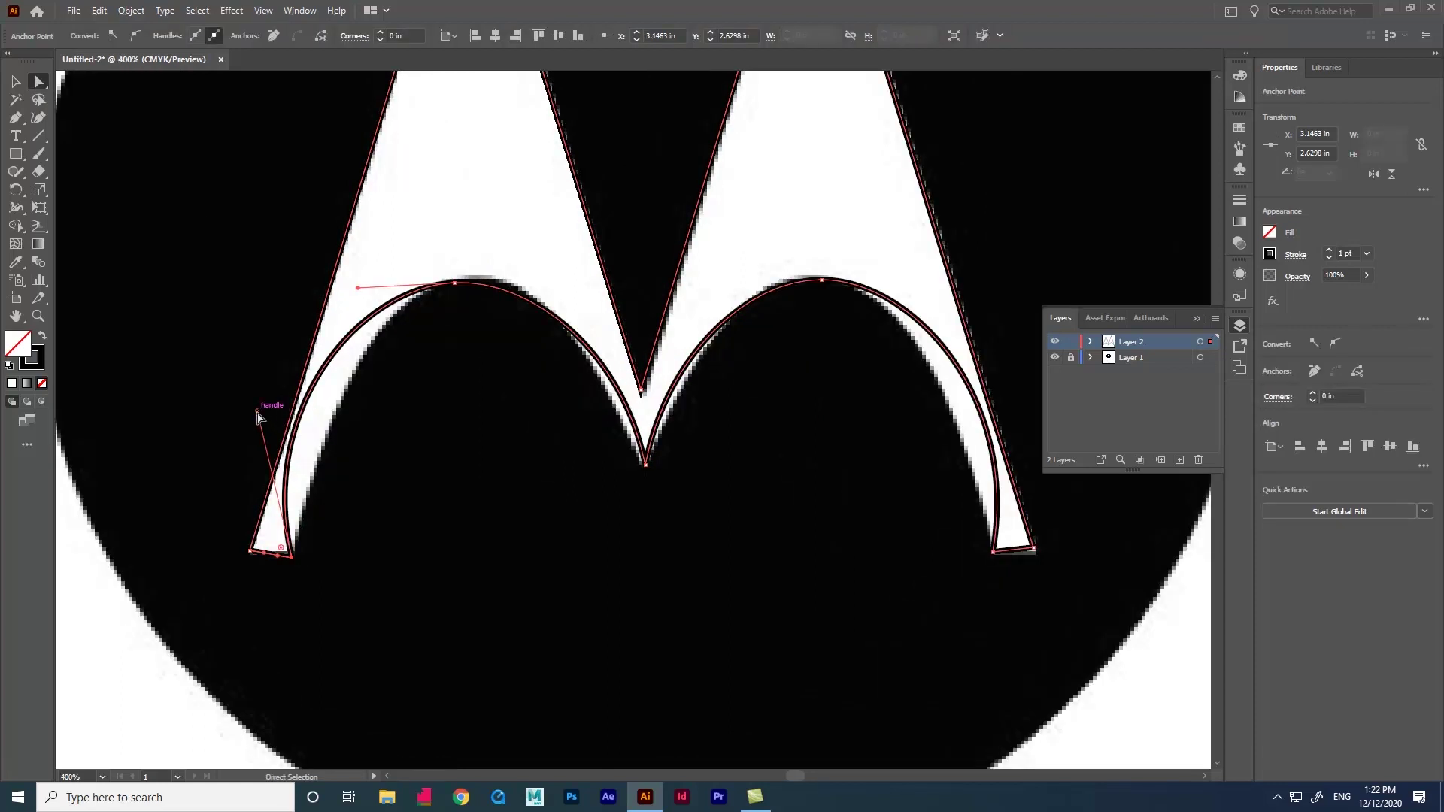
{"action": "left_click_drag", "start_coordinate": [256, 413], "coordinate": [333, 413]}
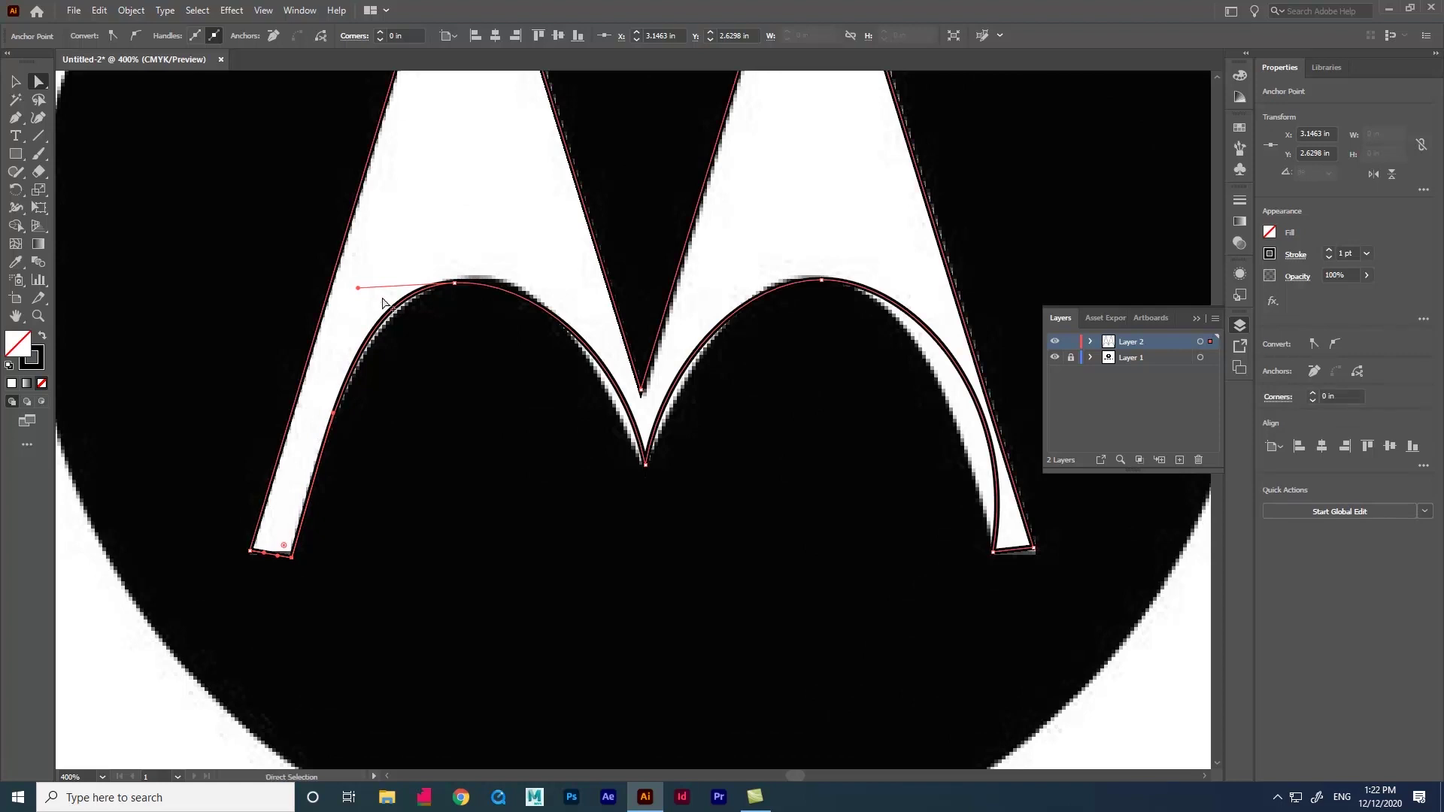
{"action": "mouse_move", "coordinate": [359, 287]}
{"action": "left_mouse_down"}
{"action": "mouse_move", "coordinate": [469, 283]}
{"action": "mouse_move", "coordinate": [375, 287]}
{"action": "left_mouse_up"}
Adjust the lower middle tip's left handle and the left arch's top point to fit the arch's inner half to the logo
{"action": "left_click", "coordinate": [645, 465]}
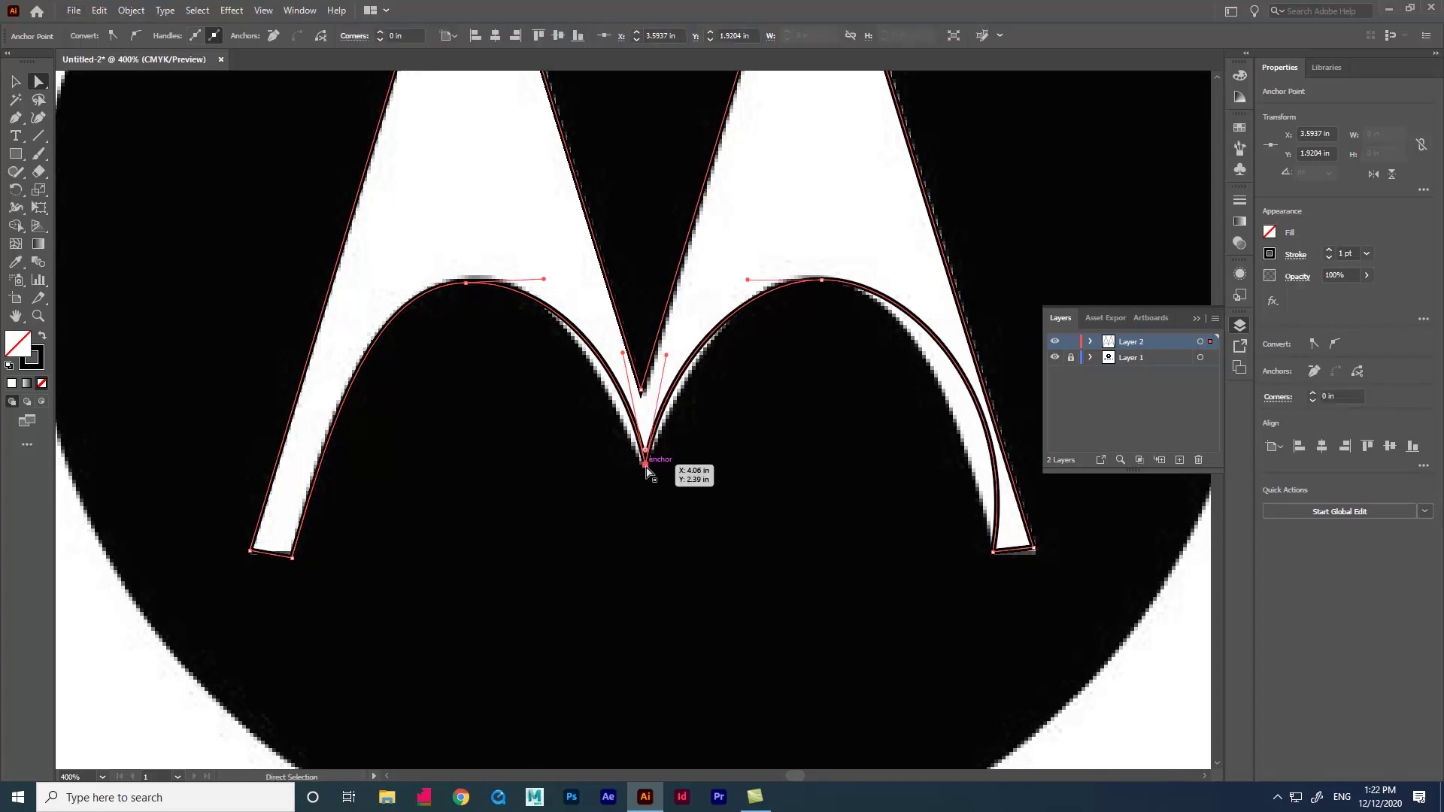
{"action": "left_click_drag", "start_coordinate": [623, 353], "coordinate": [589, 356]}
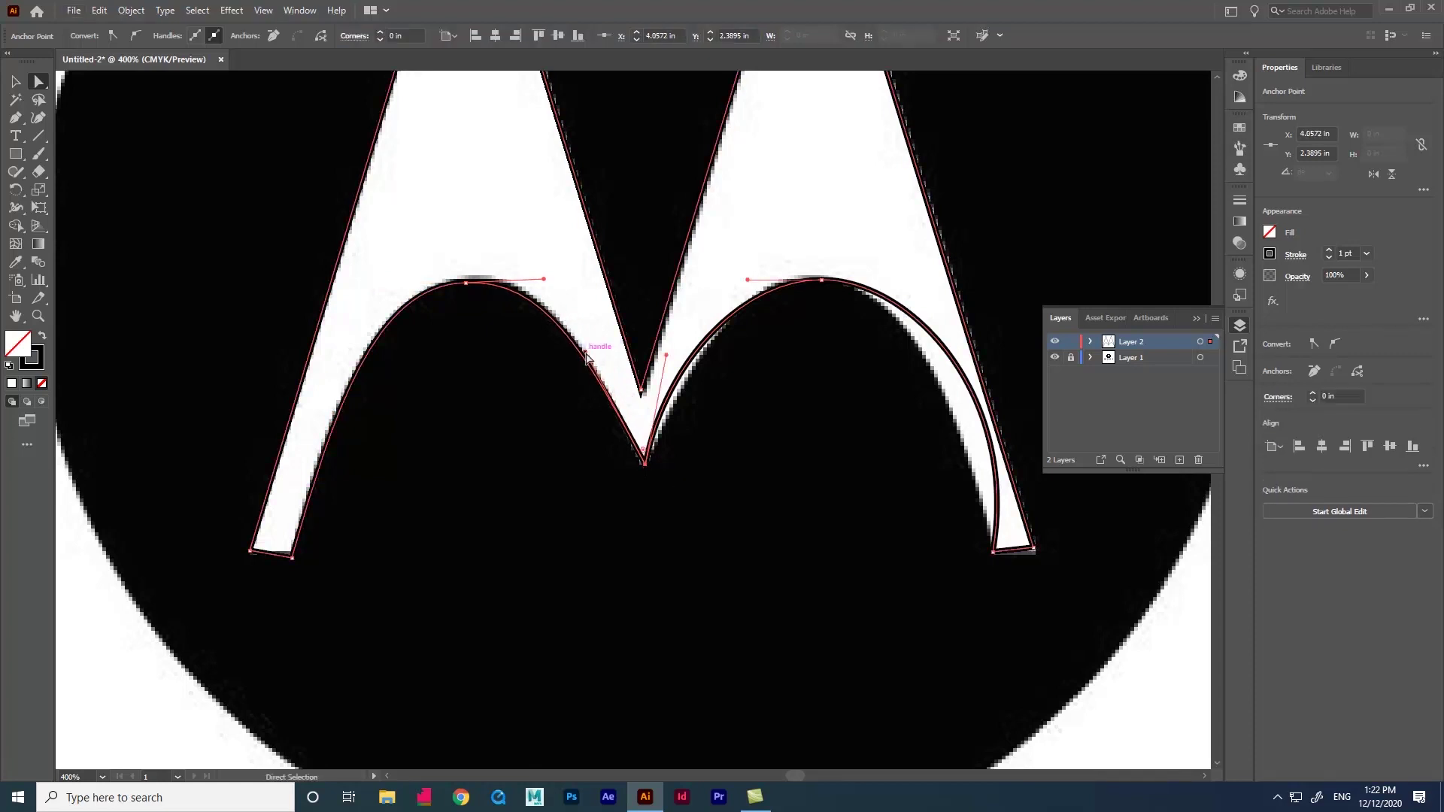
{"action": "left_click", "coordinate": [467, 281]}
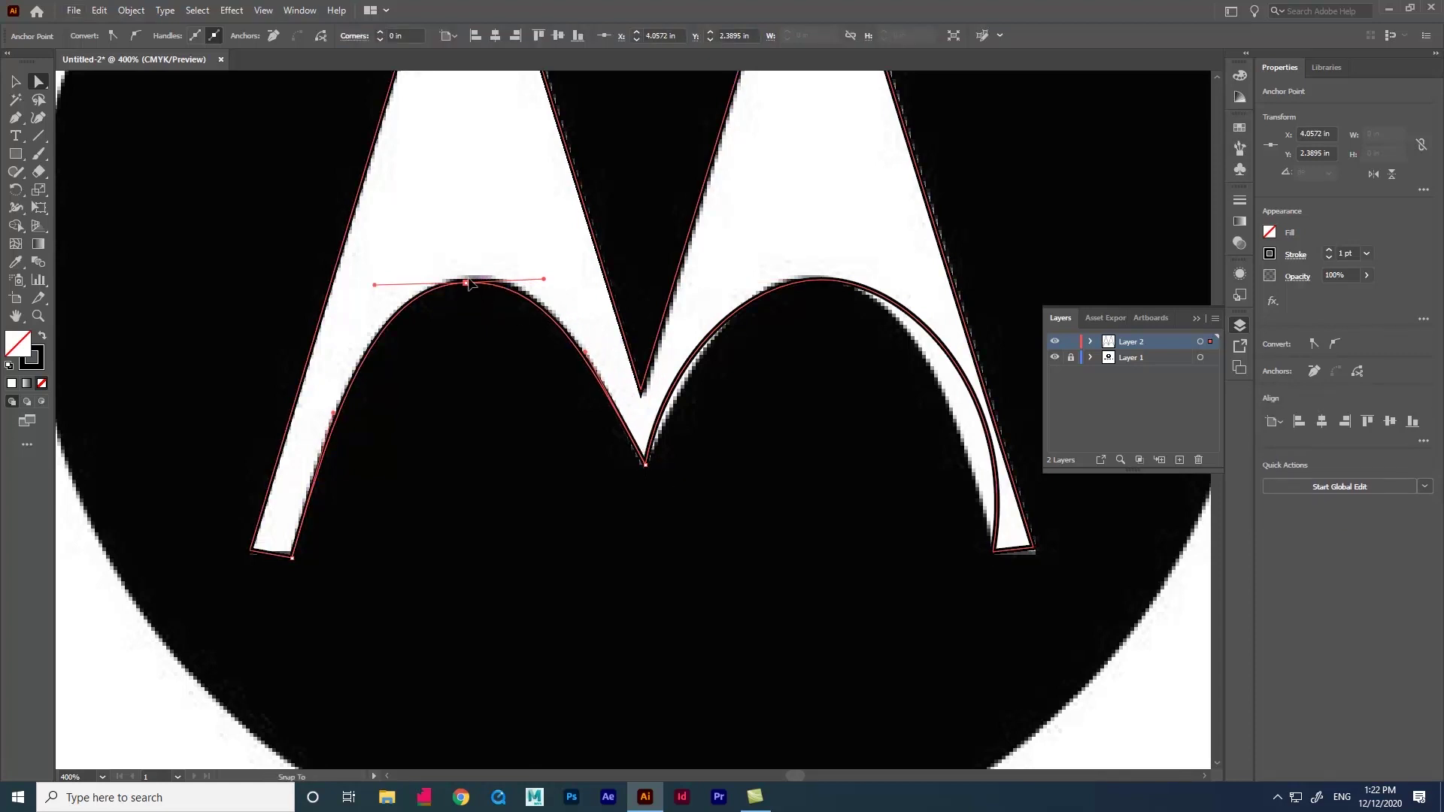
{"action": "left_click", "coordinate": [647, 464]}
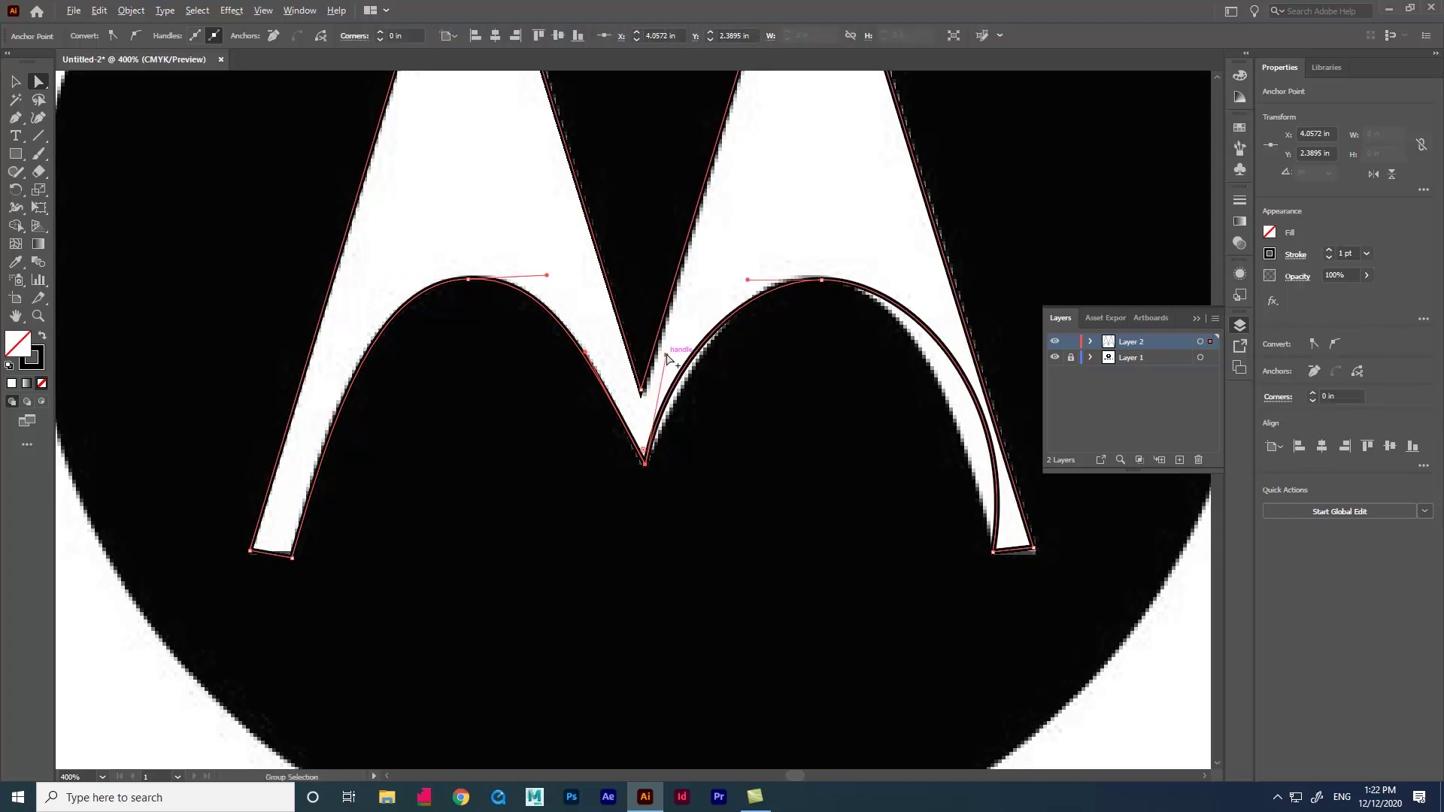
Reshape the right arch by adjusting its top point's handle and the inner right foot point's handle to follow the logo
{"action": "left_click", "coordinate": [822, 281]}
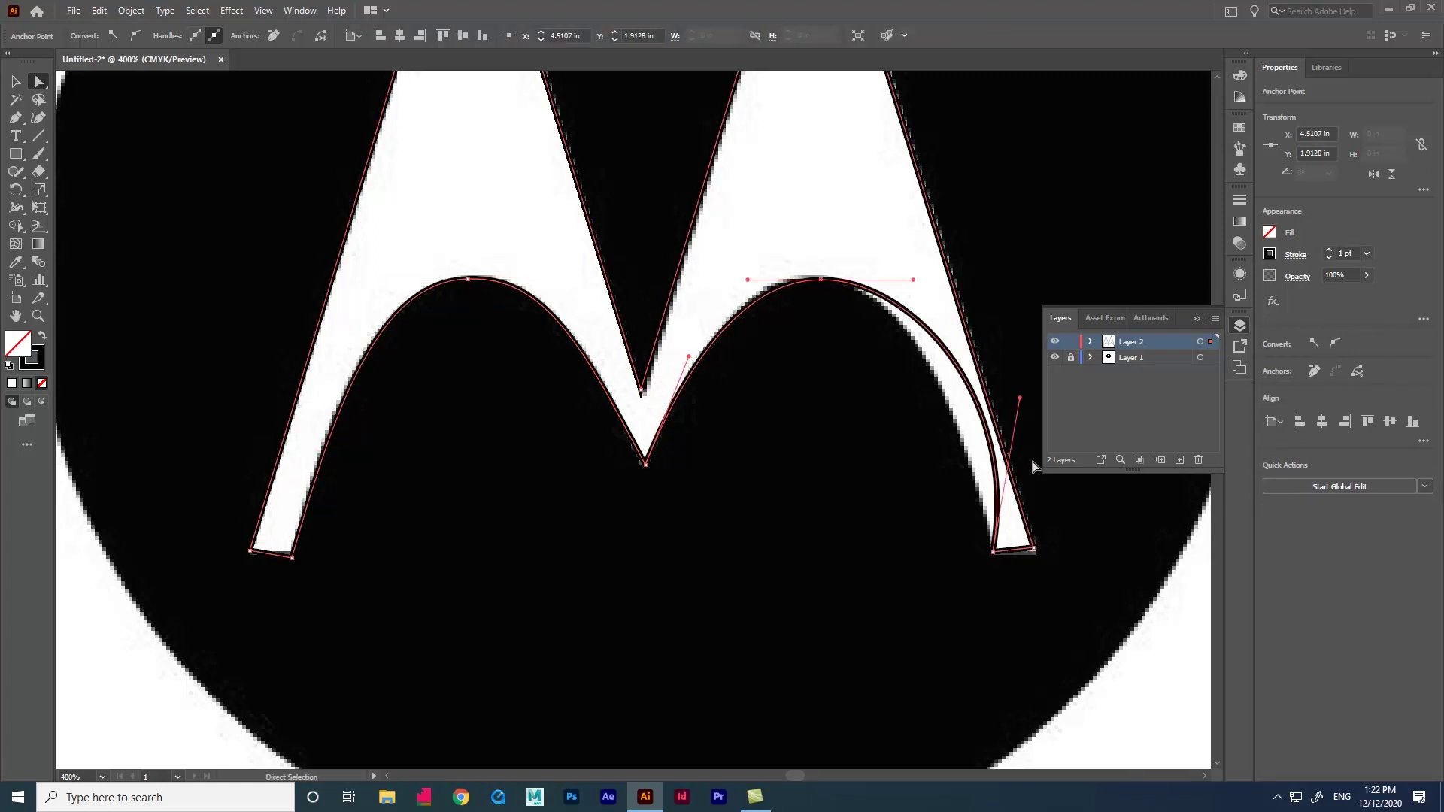
{"action": "left_click_drag", "start_coordinate": [1023, 404], "coordinate": [954, 407]}
{"action": "left_click", "coordinate": [899, 285]}
{"action": "left_click", "coordinate": [878, 301]}
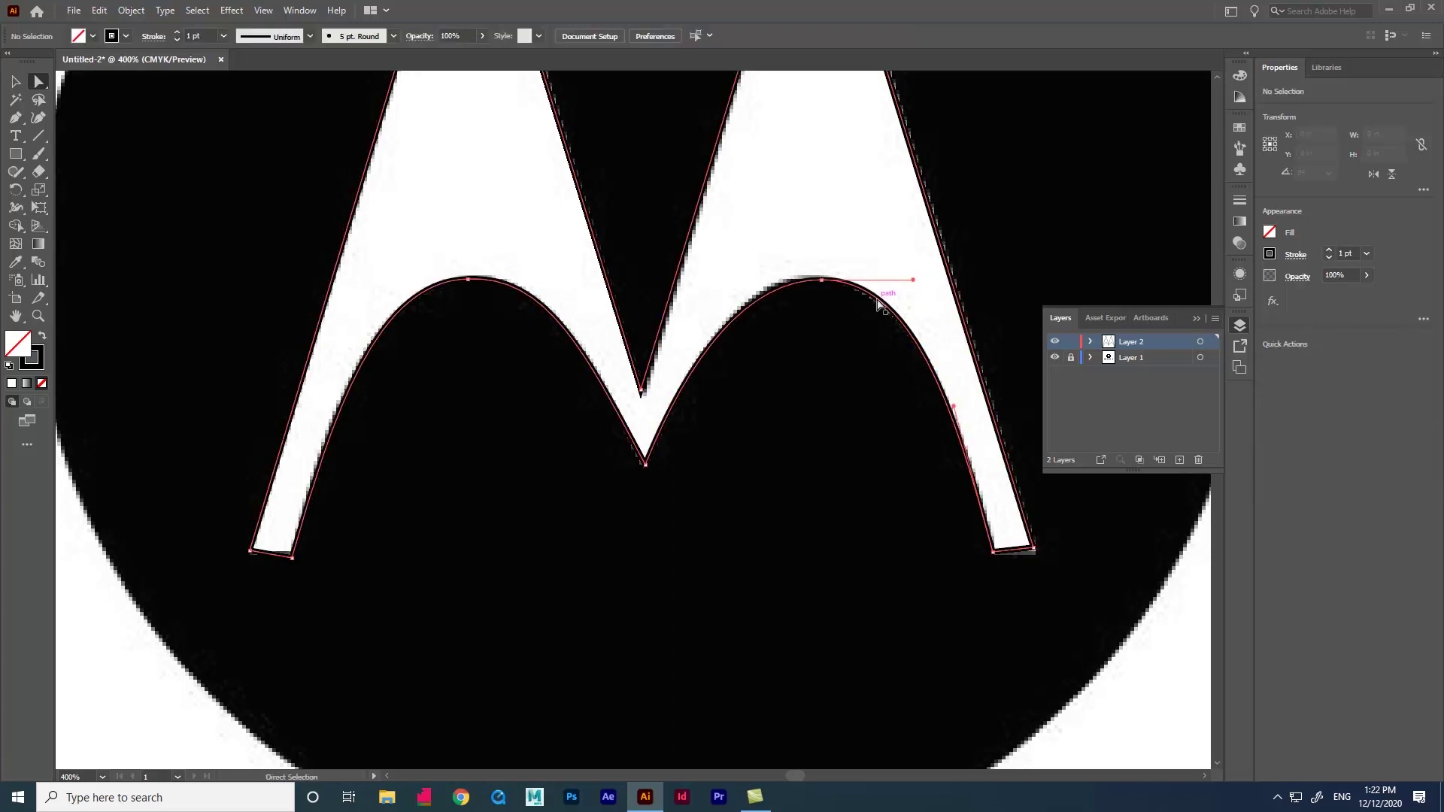
{"action": "left_click_drag", "start_coordinate": [913, 280], "coordinate": [902, 282]}
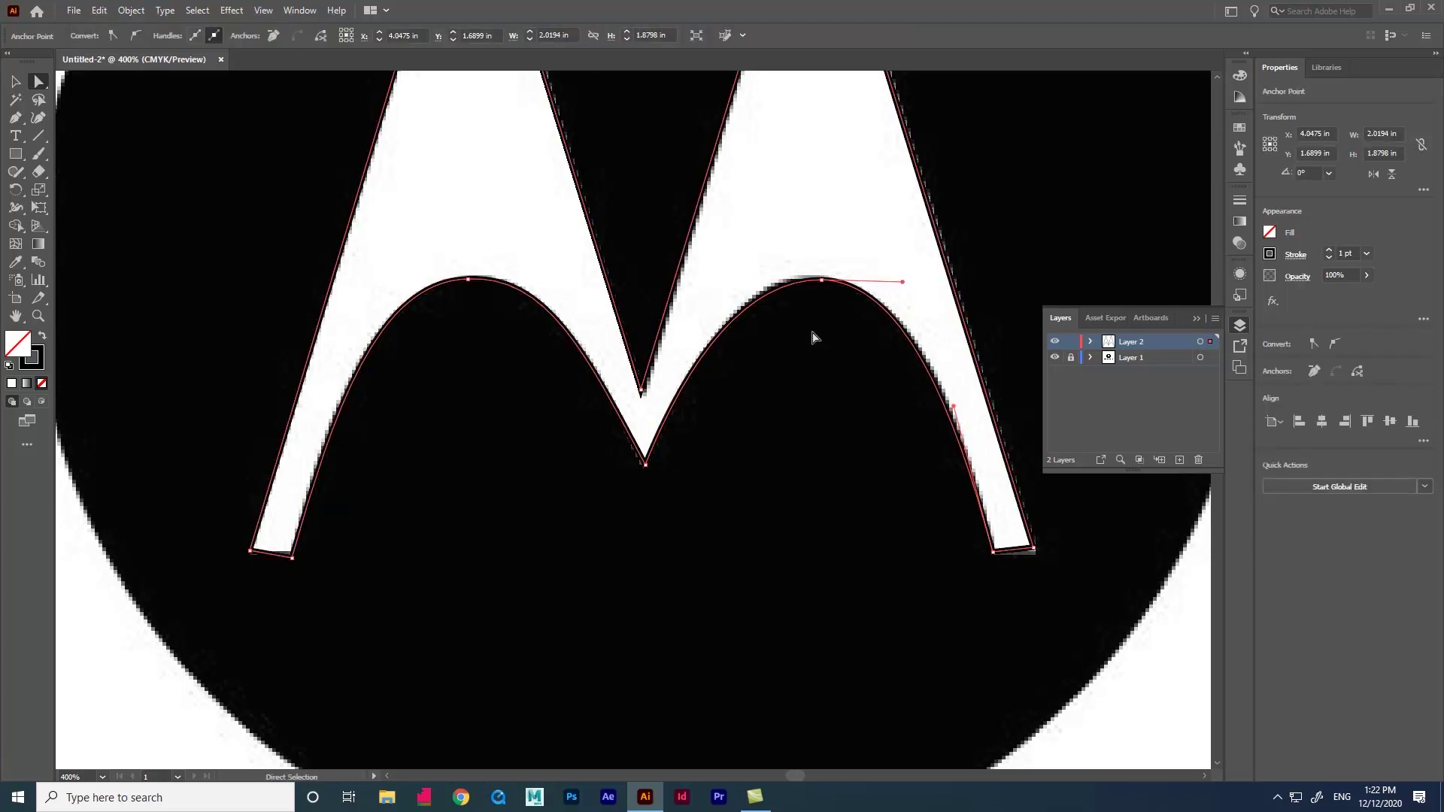
Fill the M path with white and no stroke by sampling the logo's M with the Eyedropper
{"action": "scroll", "coordinate": [653, 391], "scroll_direction": "down", "scroll_amount": 4}
{"action": "scroll", "coordinate": [695, 370], "scroll_direction": "up", "scroll_amount": 1}
{"action": "scroll", "coordinate": [574, 274], "scroll_direction": "down", "scroll_amount": 3}
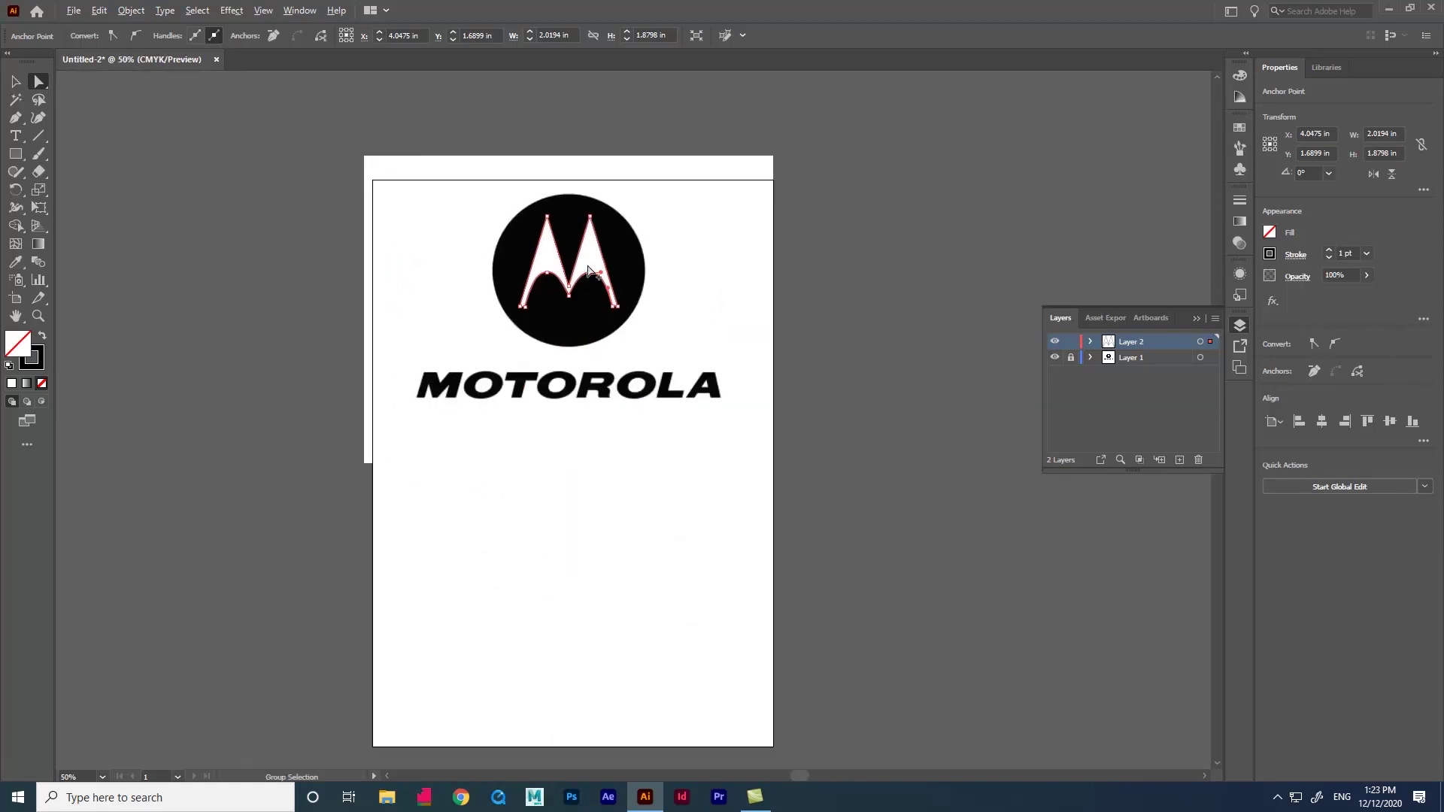
{"action": "scroll", "coordinate": [590, 275], "scroll_direction": "up", "scroll_amount": 1}
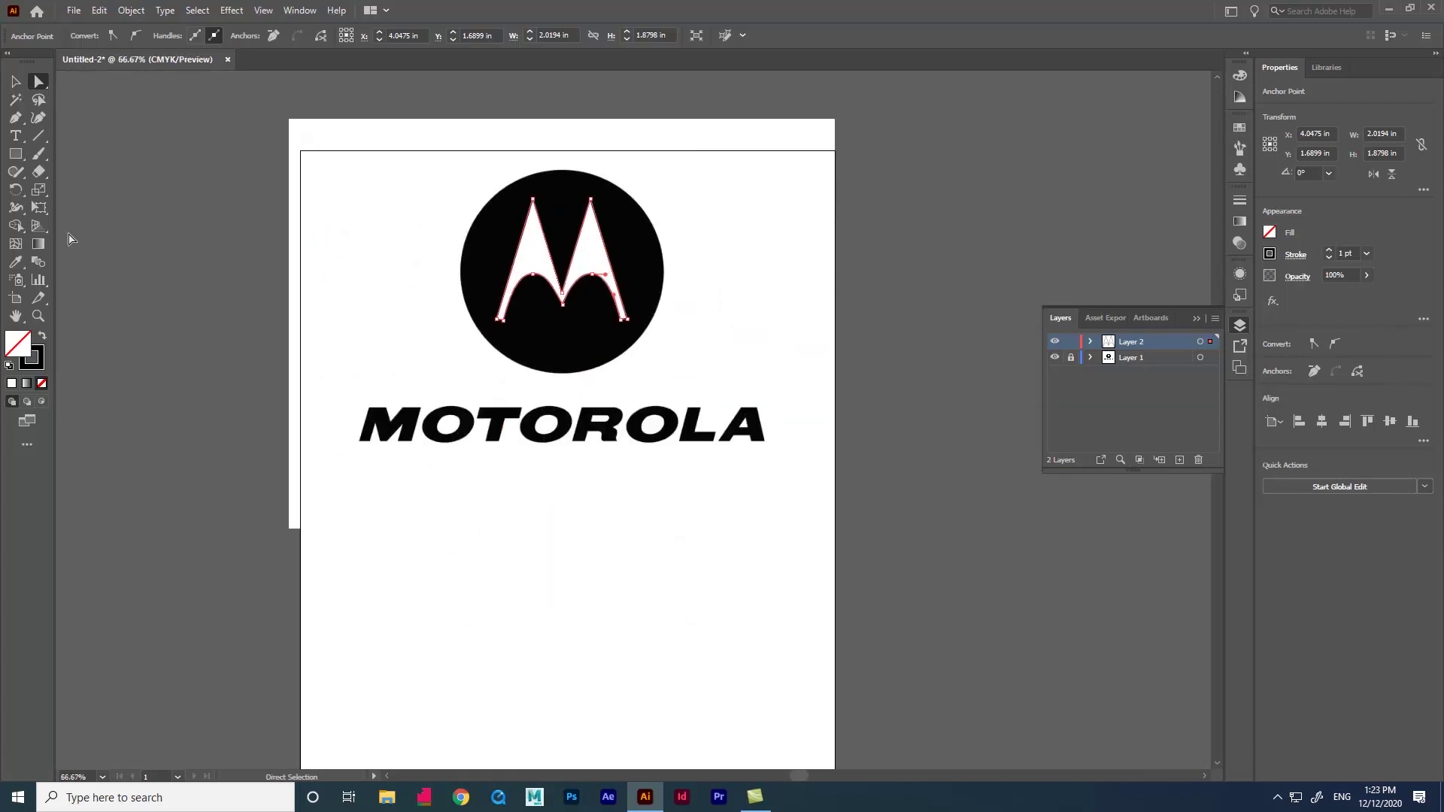
{"action": "left_click", "coordinate": [15, 262]}
{"action": "left_click", "coordinate": [546, 261]}
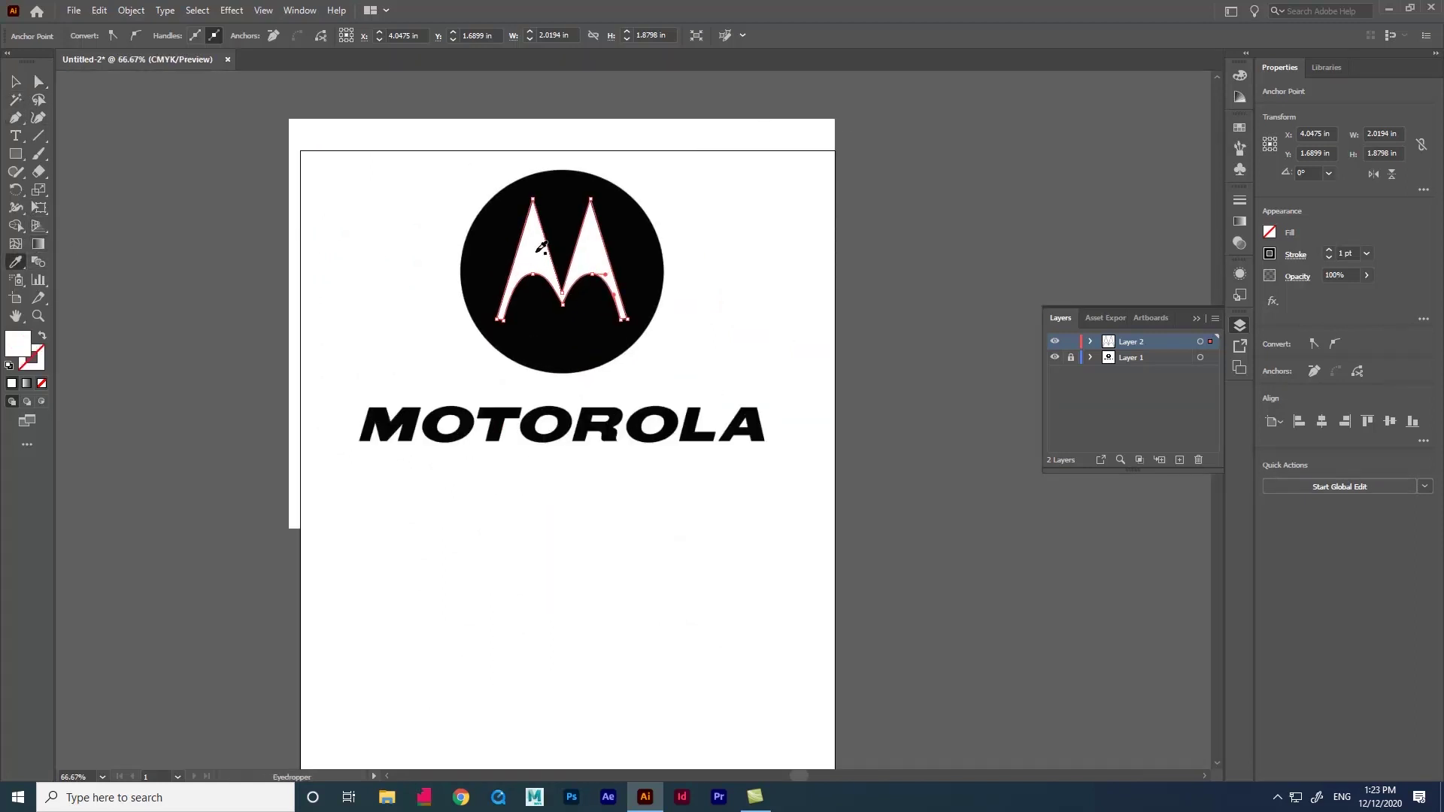
Move the white M path to the blank area of the artboard below the MOTOROLA wordmark
{"action": "key", "text": "v"}
{"action": "left_click_drag", "start_coordinate": [534, 264], "coordinate": [526, 670]}
{"action": "scroll", "coordinate": [452, 283], "scroll_direction": "down", "scroll_amount": 3}
{"action": "scroll", "coordinate": [452, 283], "scroll_direction": "up", "scroll_amount": 1}
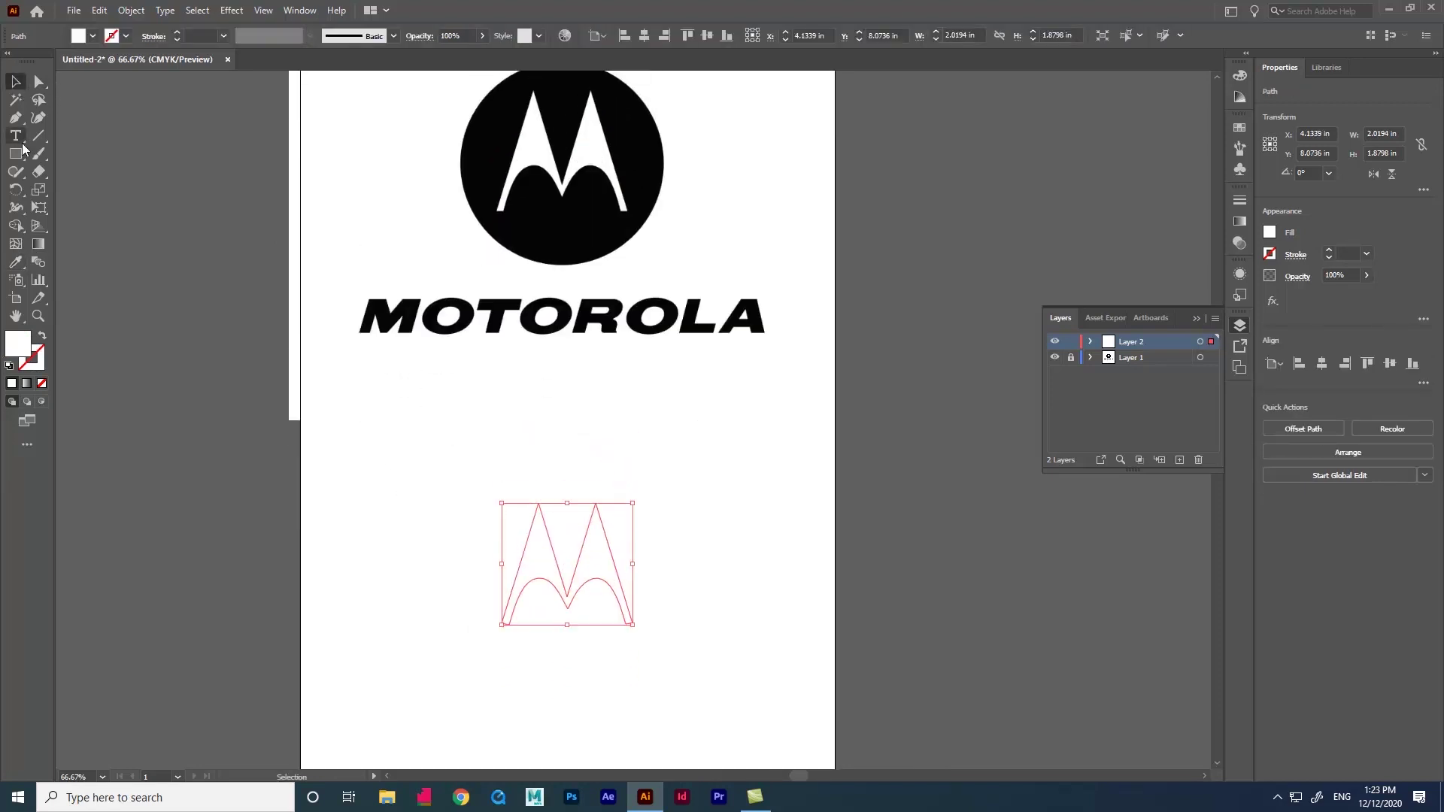
Draw a circle about 2.94 in across with the Ellipse tool and fill it with black sampled from the logo's circle
{"action": "left_click", "coordinate": [15, 154]}
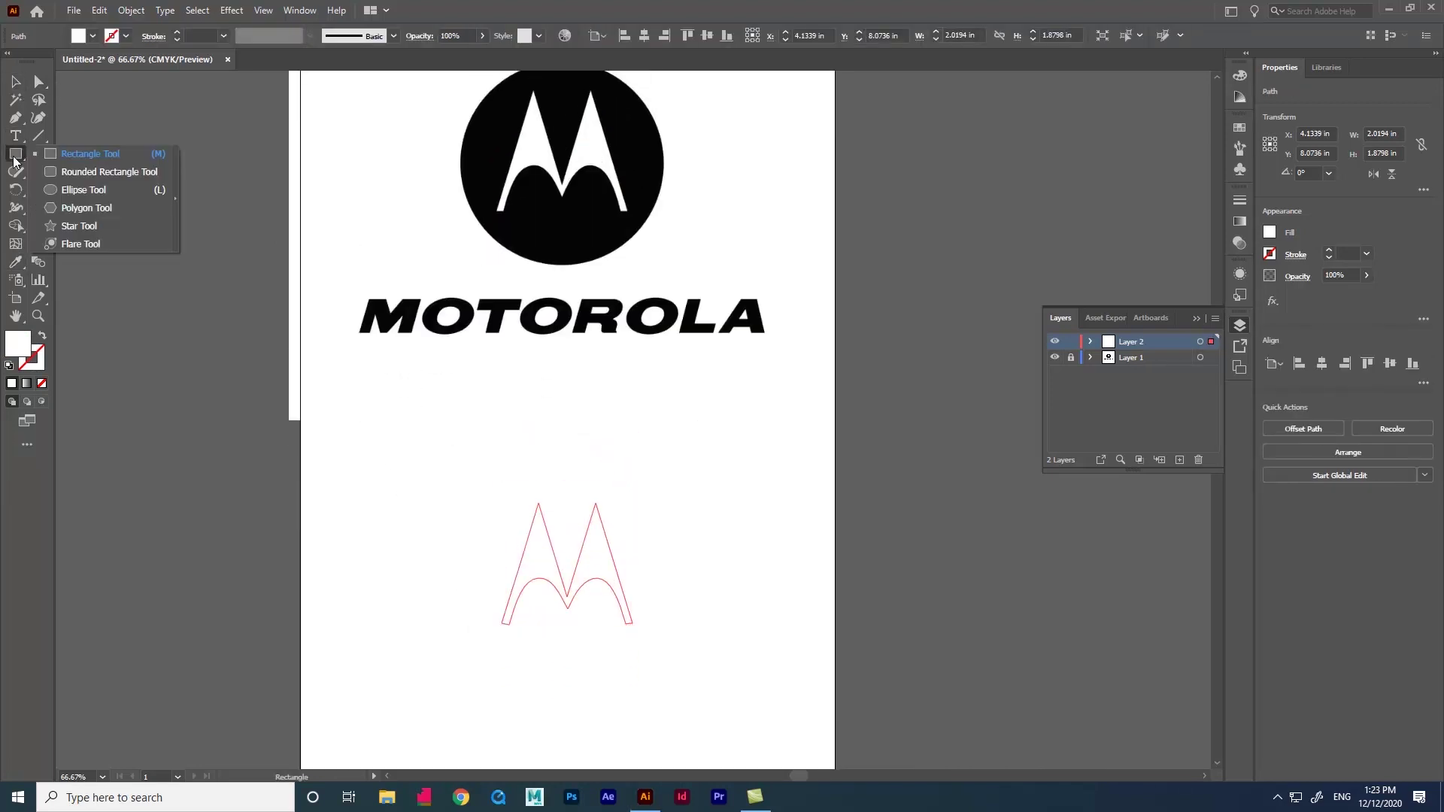
{"action": "left_click", "coordinate": [82, 190]}
{"action": "scroll", "coordinate": [526, 301], "scroll_direction": "up", "scroll_amount": 2}
{"action": "left_click_drag", "start_coordinate": [548, 154], "coordinate": [691, 319]}
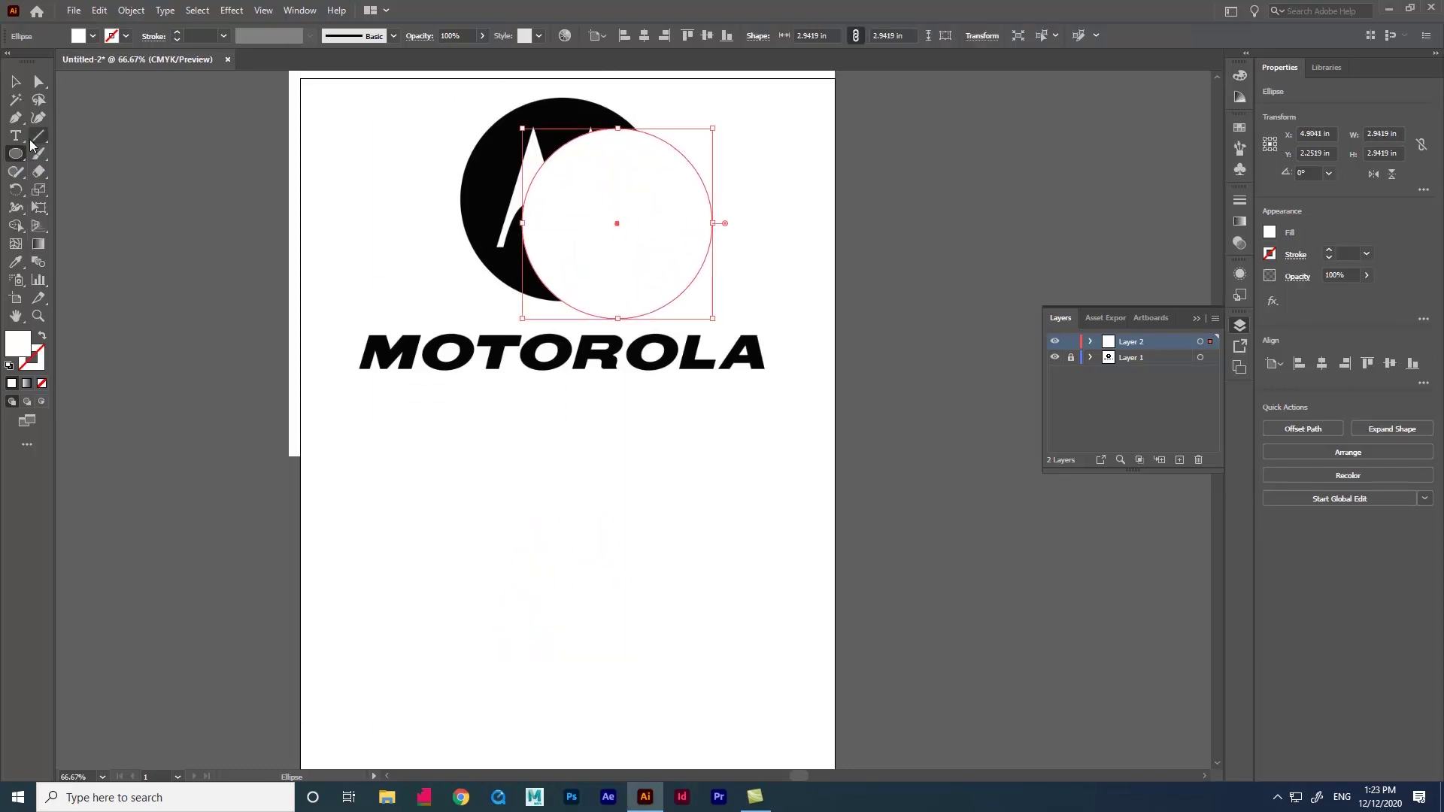
{"action": "left_click", "coordinate": [15, 261]}
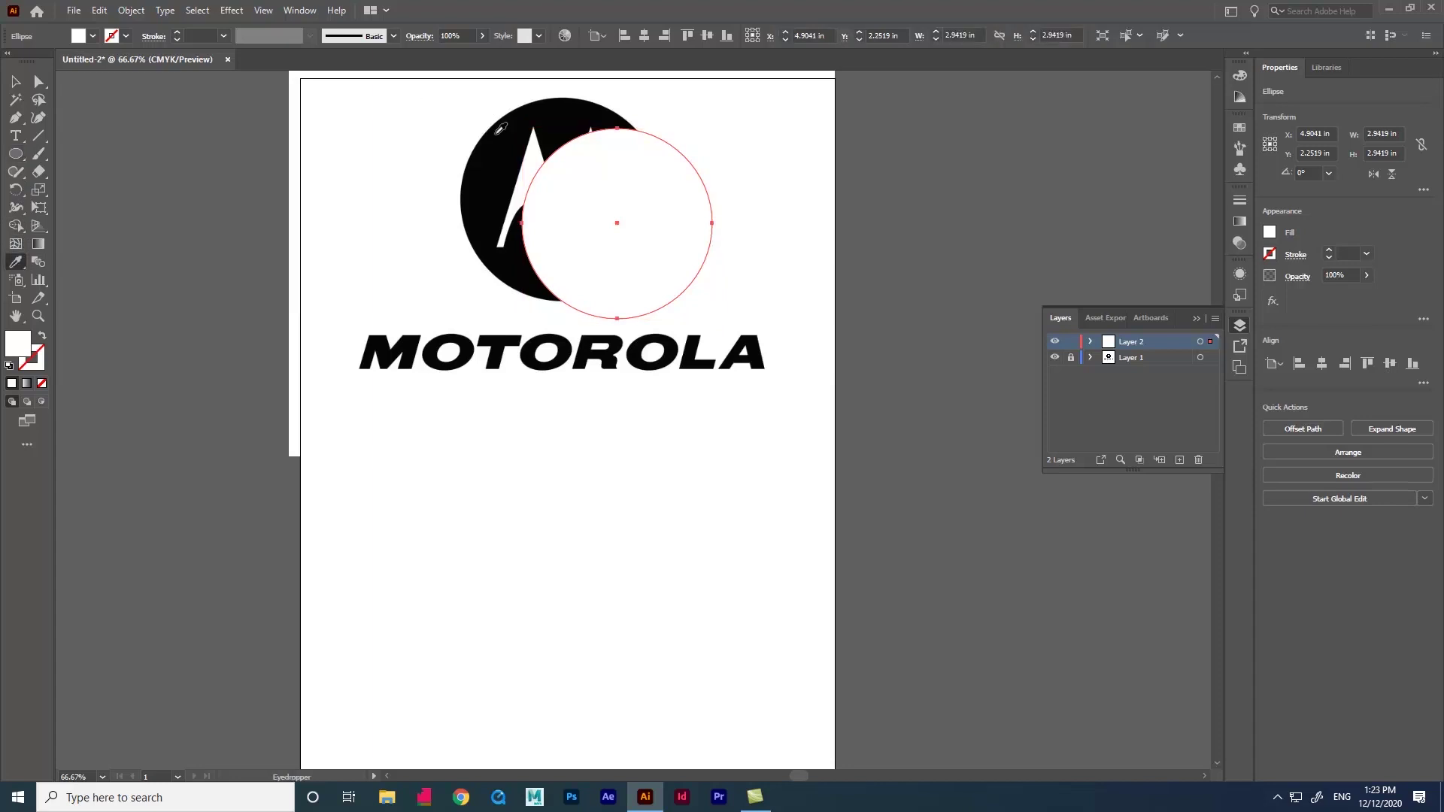
{"action": "left_click", "coordinate": [498, 127]}
{"action": "key", "text": "v"}
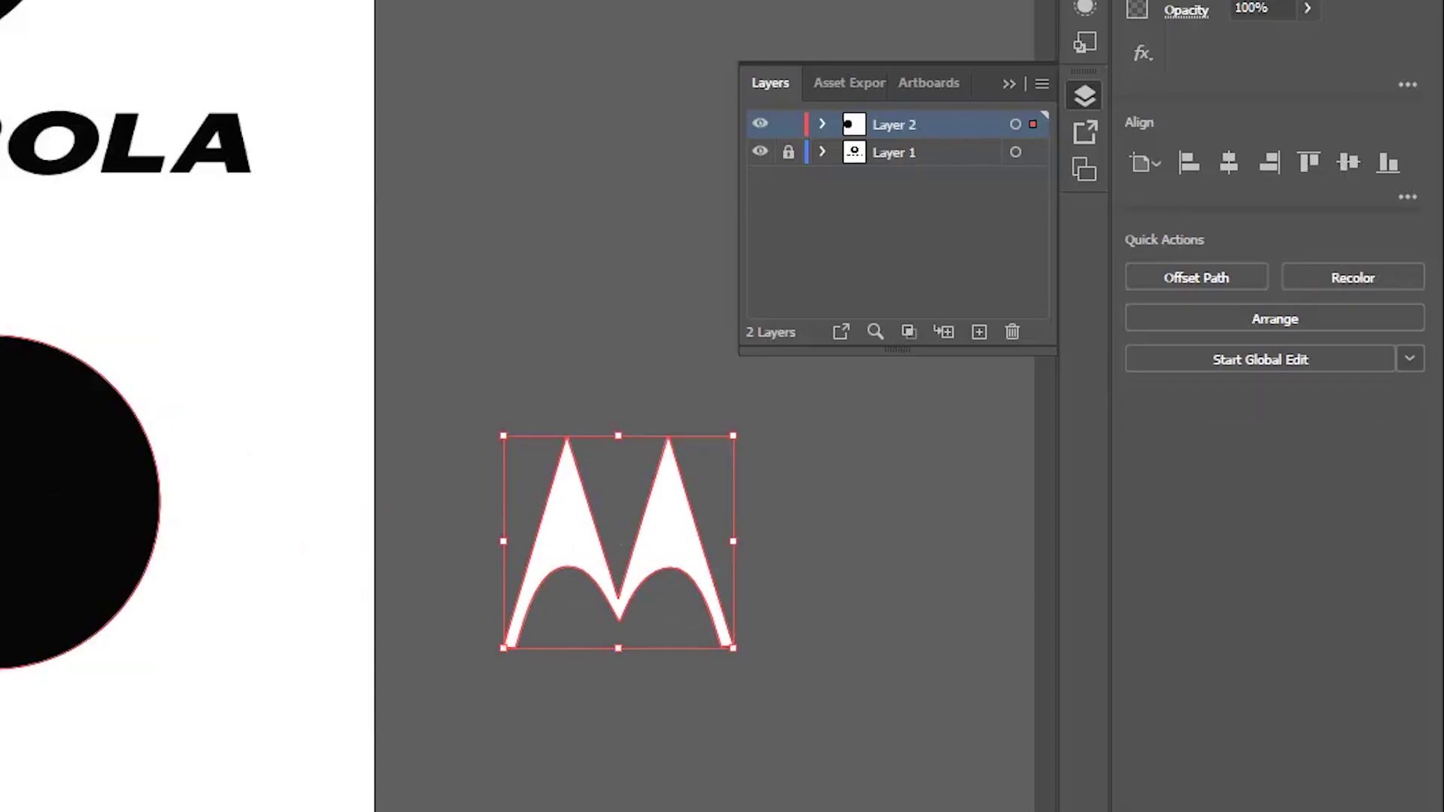
Move the black circle to the grey area beside the artboard and place the M path over it
{"action": "left_click_drag", "start_coordinate": [623, 551], "coordinate": [932, 432]}
{"action": "left_click", "coordinate": [1010, 587]}
{"action": "left_click_drag", "start_coordinate": [679, 560], "coordinate": [600, 164]}
Bring the M path in front of the black circle and centre it inside the circle
{"action": "right_click", "coordinate": [600, 167]}
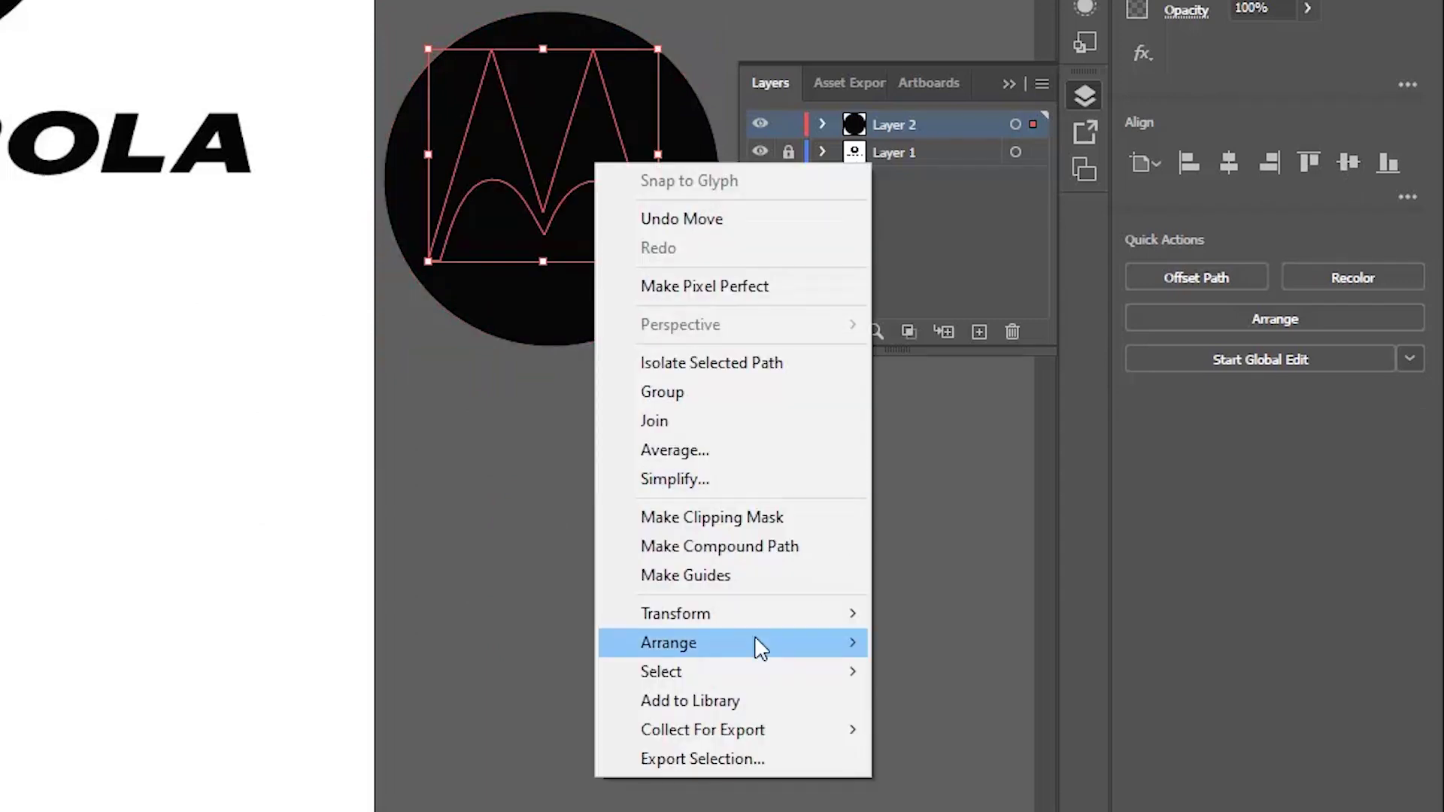
{"action": "mouse_move", "coordinate": [754, 645]}
{"action": "left_click", "coordinate": [982, 551]}
{"action": "left_click_drag", "start_coordinate": [589, 164], "coordinate": [598, 172]}
Expand Layer 2, reorder the M path below the ellipse and return it above the ellipse
{"action": "left_click", "coordinate": [824, 124]}
{"action": "left_click", "coordinate": [930, 157]}
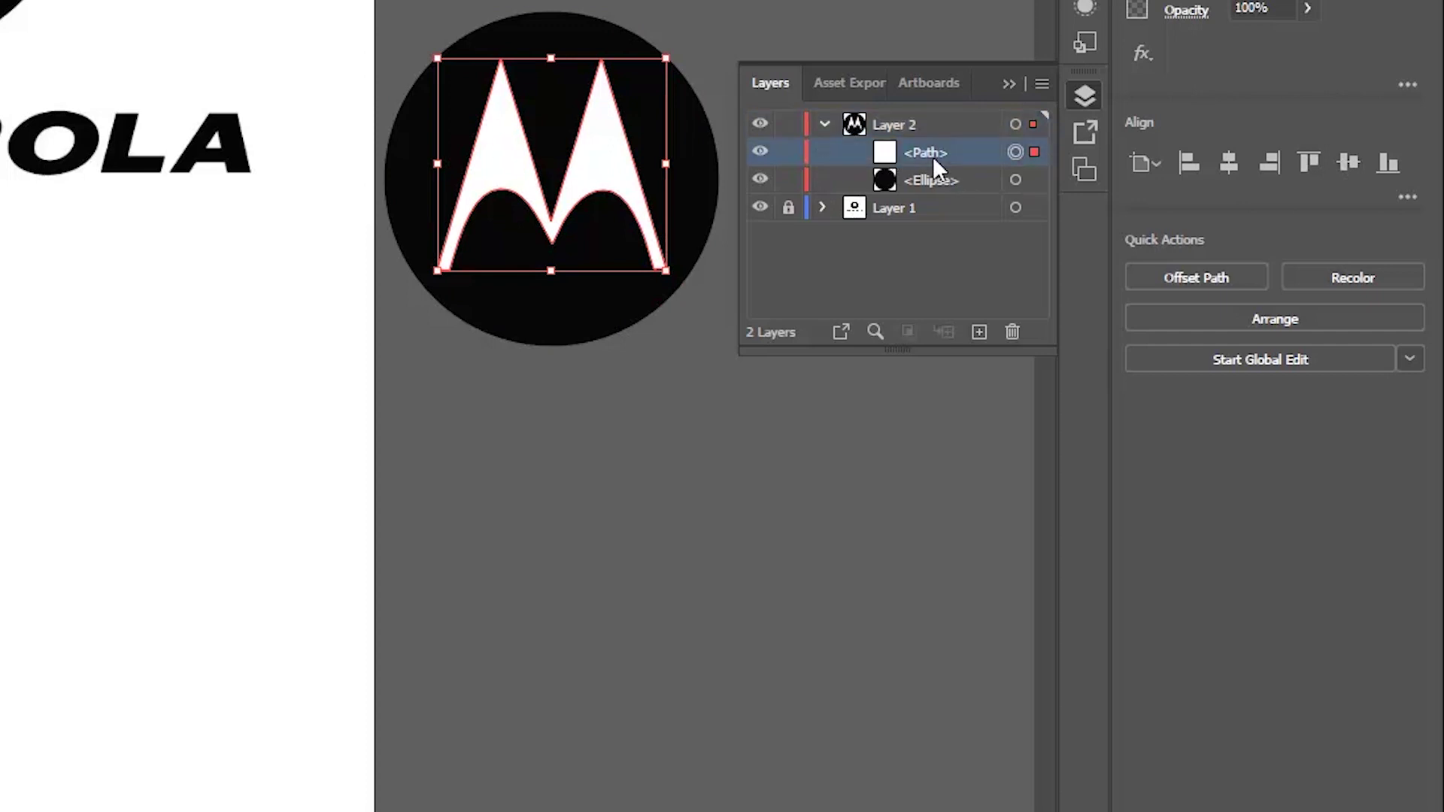
{"action": "left_click_drag", "start_coordinate": [990, 155], "coordinate": [760, 197]}
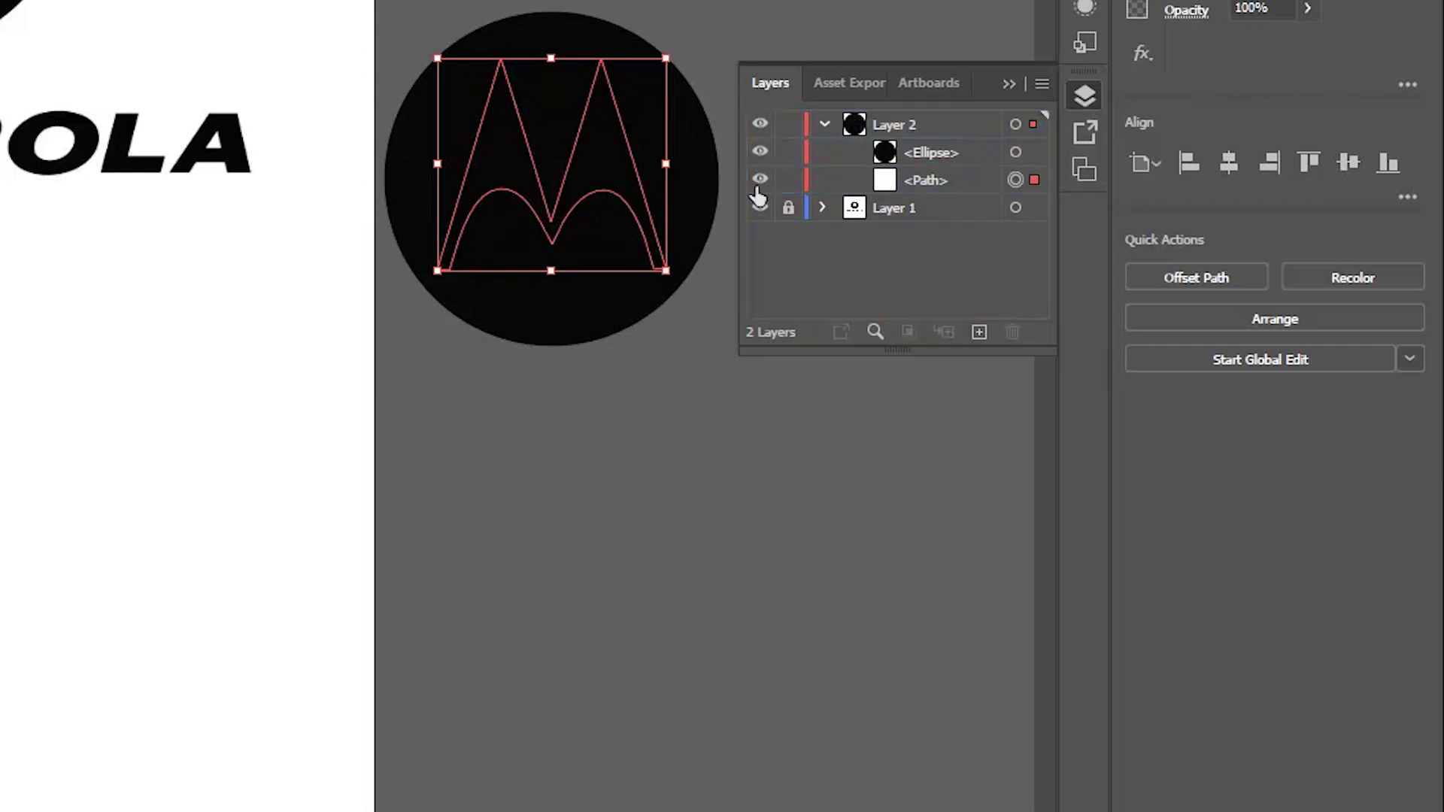
{"action": "left_click_drag", "start_coordinate": [959, 193], "coordinate": [958, 139]}
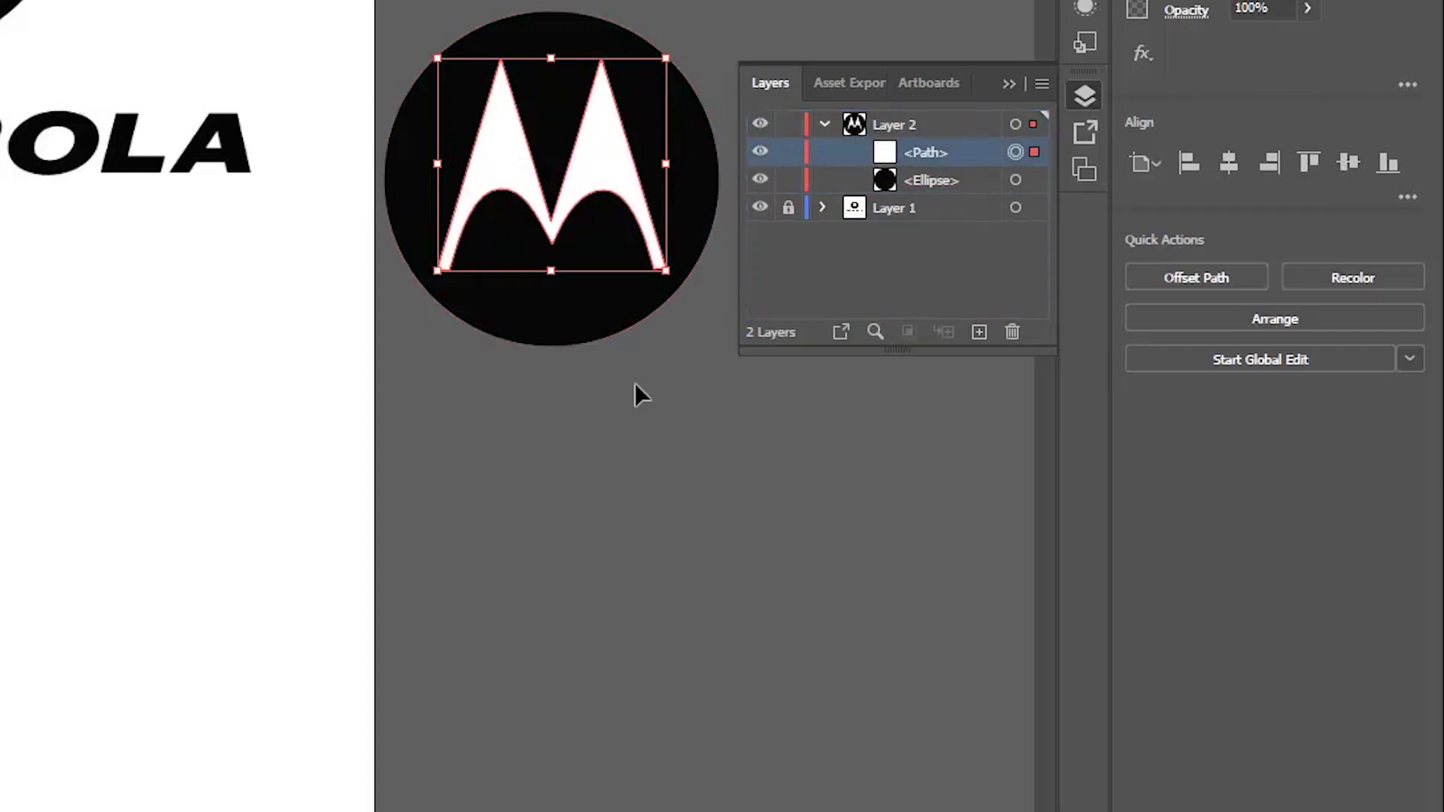
Apply the Bring Forward arrangement to the M path and reorder the objects within Layer 2
{"action": "right_click", "coordinate": [612, 173]}
{"action": "mouse_move", "coordinate": [707, 656]}
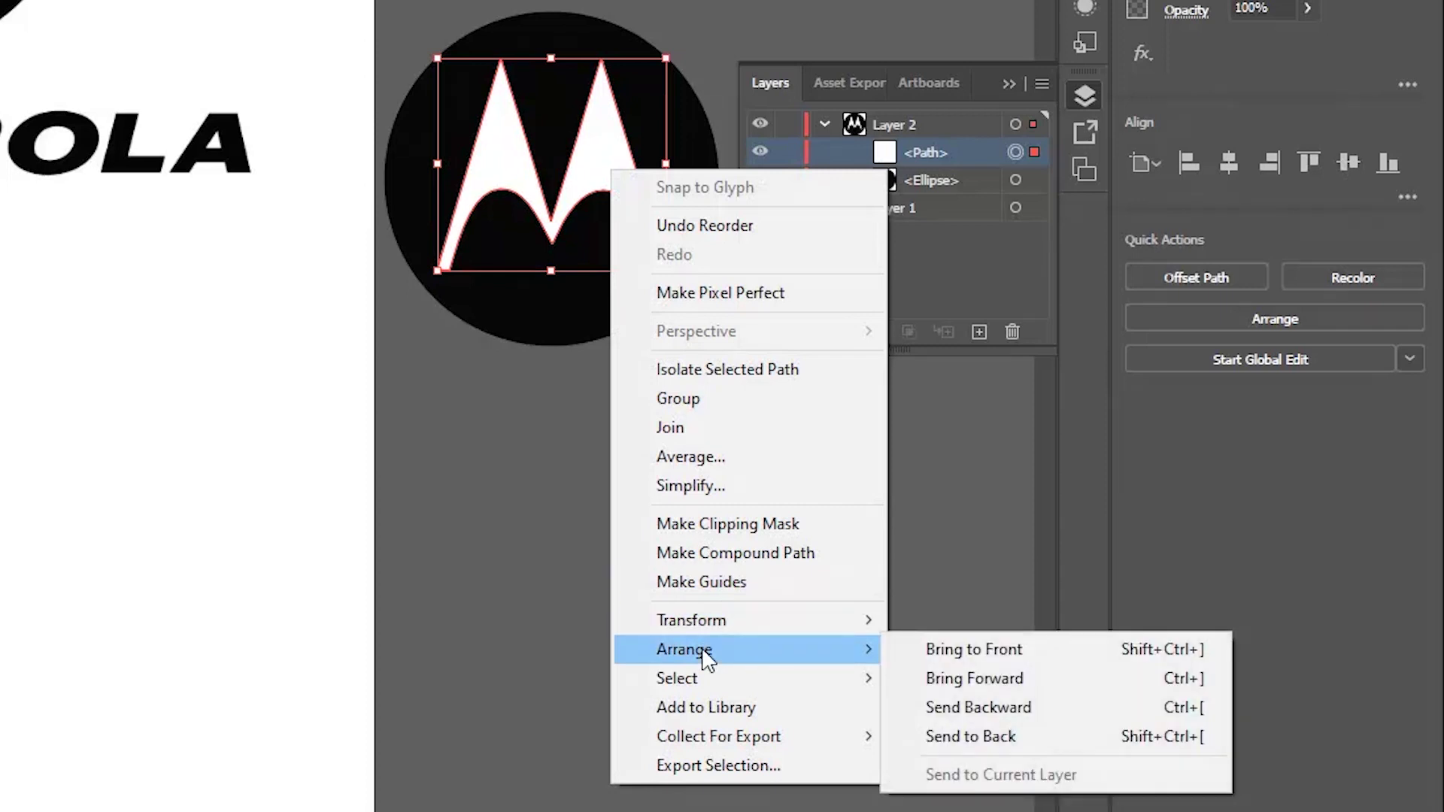
{"action": "left_click", "coordinate": [961, 681]}
{"action": "left_click_drag", "start_coordinate": [953, 160], "coordinate": [938, 200]}
Select the M path together with the black circle and move them onto the artboard below the original wordmark
{"action": "left_click_drag", "start_coordinate": [669, 2], "coordinate": [599, 260]}
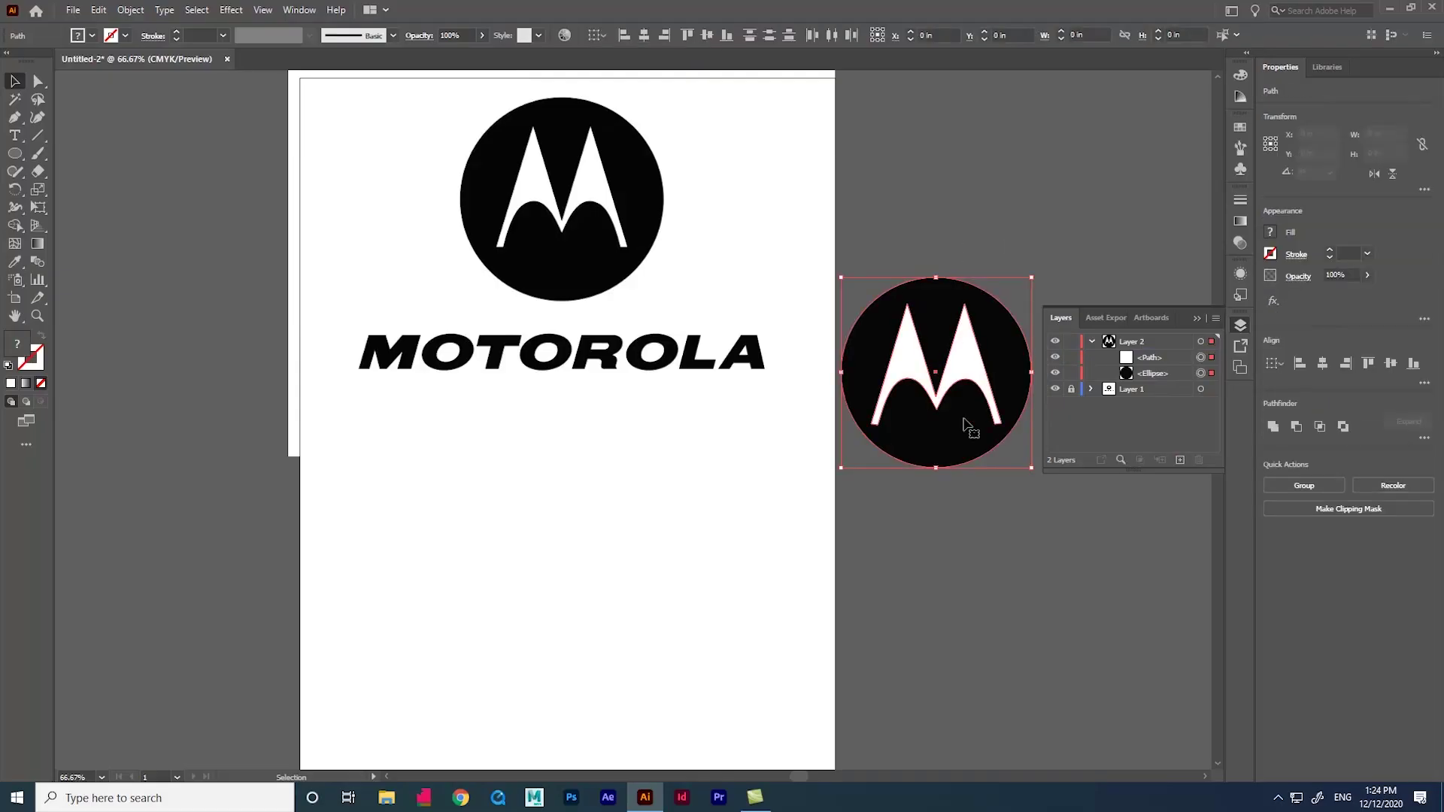
{"action": "left_click_drag", "start_coordinate": [966, 425], "coordinate": [604, 561]}
{"action": "left_click", "coordinate": [645, 467]}
Add the text "MOTOROLA" below the vector emblem and enlarge it to roughly the width of the original wordmark
{"action": "key", "text": "ctrl+minus"}
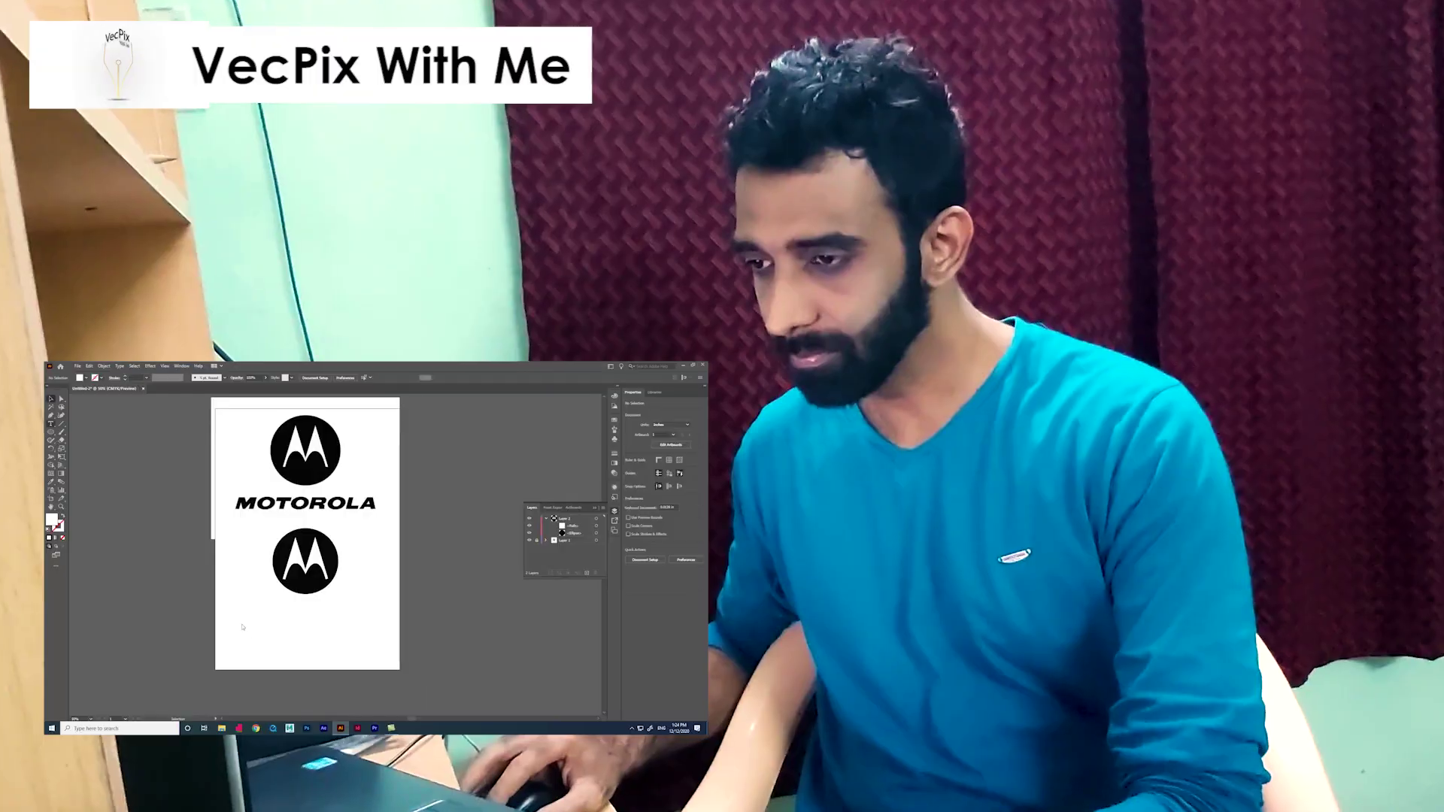
{"action": "key", "text": "t"}
{"action": "left_click", "coordinate": [242, 624]}
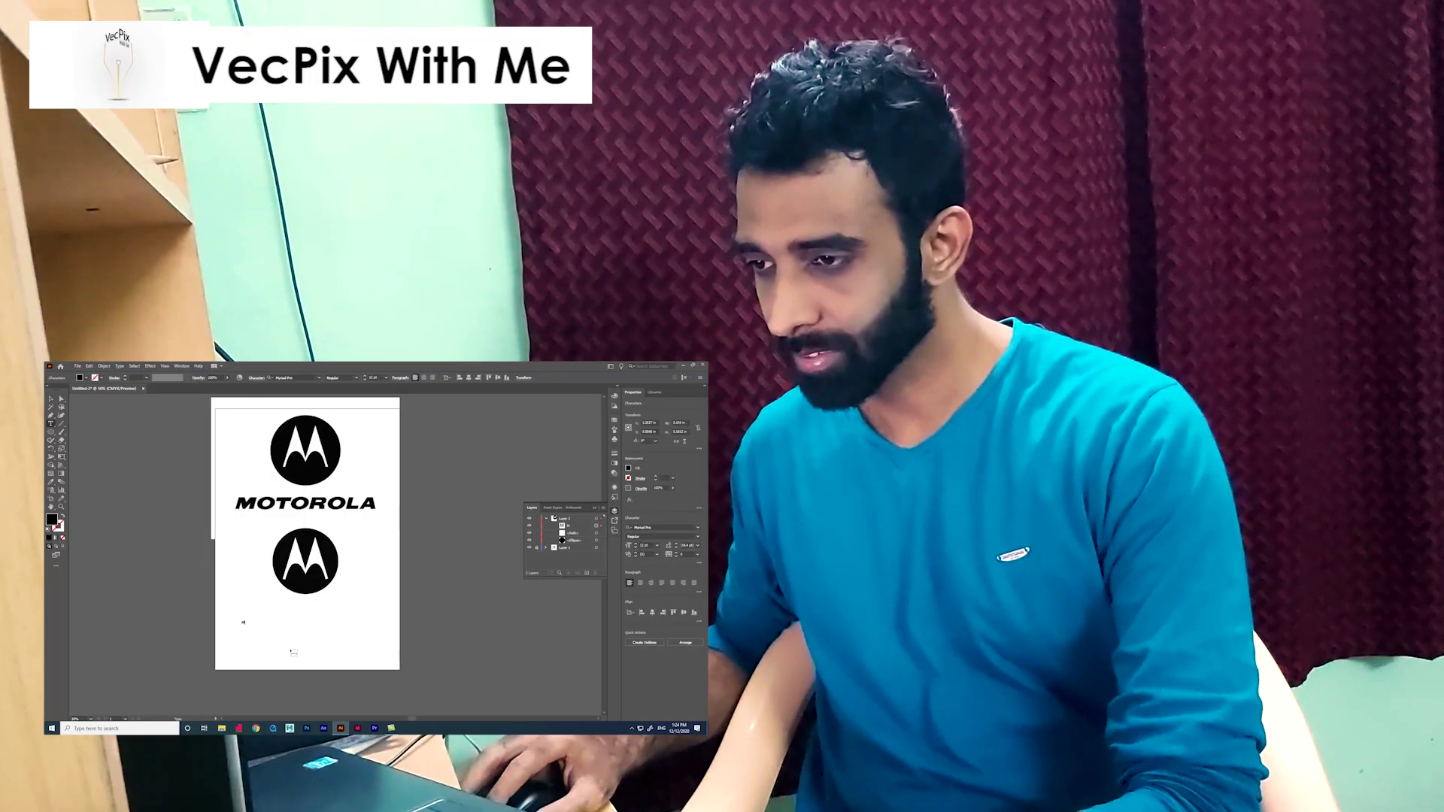
{"action": "type", "text": "MOTOROLA"}
{"action": "key", "text": "ctrl+a"}
{"action": "key", "text": "ctrl+shift+period"}
{"action": "key", "text": "ctrl+shift+period"}
{"action": "key", "text": "ctrl+shift+period"}
{"action": "key", "text": "ctrl+shift+period"}
{"action": "key", "text": "ctrl+shift+period"}
{"action": "key", "text": "ctrl+shift+period"}
{"action": "key", "text": "ctrl+shift+period"}
{"action": "key", "text": "ctrl+shift+period"}
{"action": "key", "text": "ctrl+shift+period"}
{"action": "key", "text": "ctrl+shift+period"}
{"action": "key", "text": "ctrl+shift+period"}
{"action": "key", "text": "ctrl+shift+period"}
{"action": "key", "text": "ctrl+shift+period"}
{"action": "key", "text": "ctrl+shift+period"}
{"action": "key", "text": "ctrl+shift+period"}
{"action": "key", "text": "ctrl+shift+period"}
{"action": "key", "text": "ctrl+shift+period"}
{"action": "key", "text": "ctrl+shift+period"}
{"action": "key", "text": "ctrl+shift+period"}
{"action": "key", "text": "ctrl+shift+period"}
{"action": "key", "text": "ctrl+shift+period"}
{"action": "key", "text": "ctrl+shift+period"}
{"action": "key", "text": "ctrl+shift+period"}
{"action": "key", "text": "ctrl+shift+period"}
{"action": "key", "text": "ctrl+shift+period"}
{"action": "key", "text": "ctrl+shift+period"}
{"action": "key", "text": "ctrl+shift+period"}
{"action": "key", "text": "ctrl+shift+period"}
{"action": "key", "text": "ctrl+shift+period"}
{"action": "key", "text": "ctrl+shift+period"}
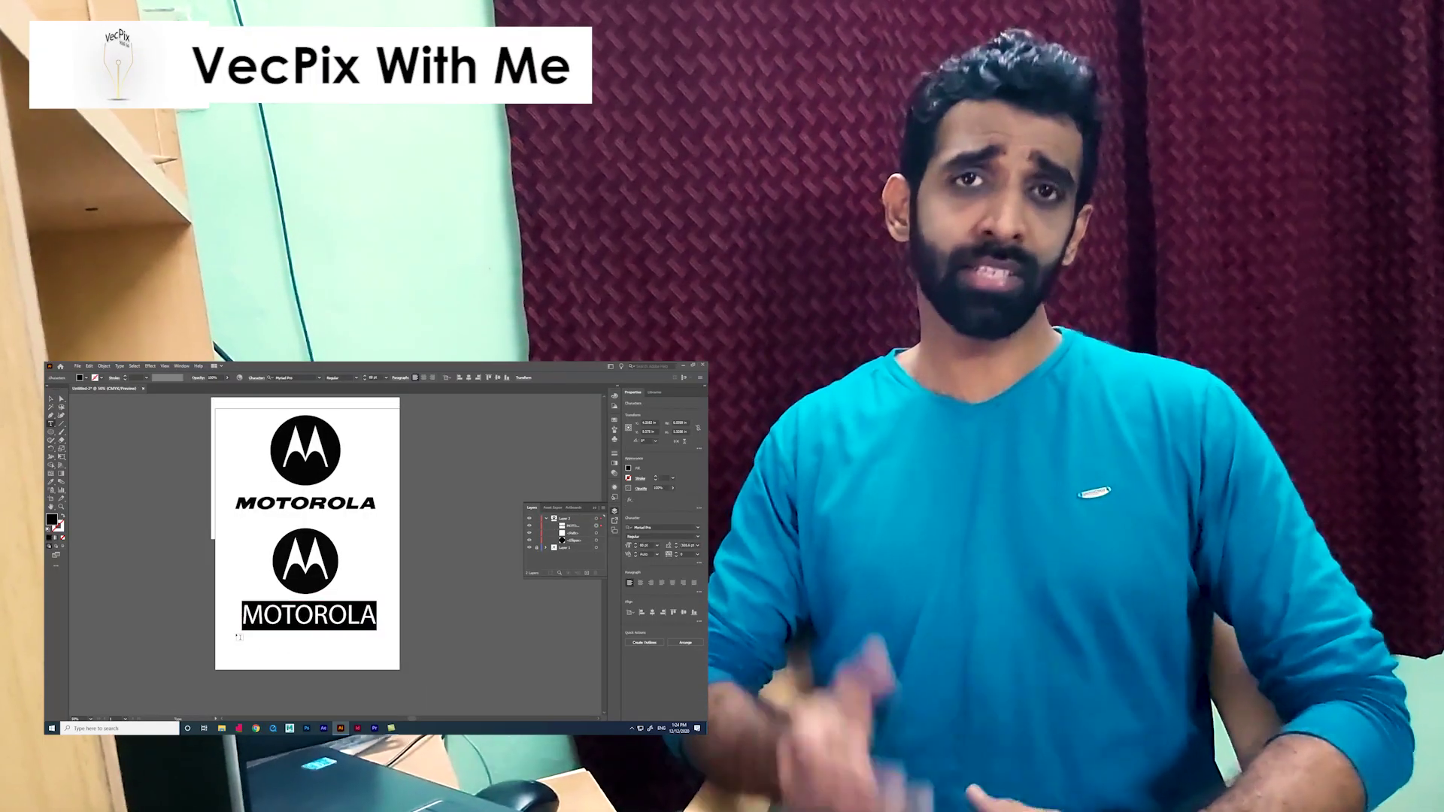
Choose a smaller preset font size for the new MOTOROLA text and set its font style to Bold Italic
{"action": "left_click", "coordinate": [257, 377]}
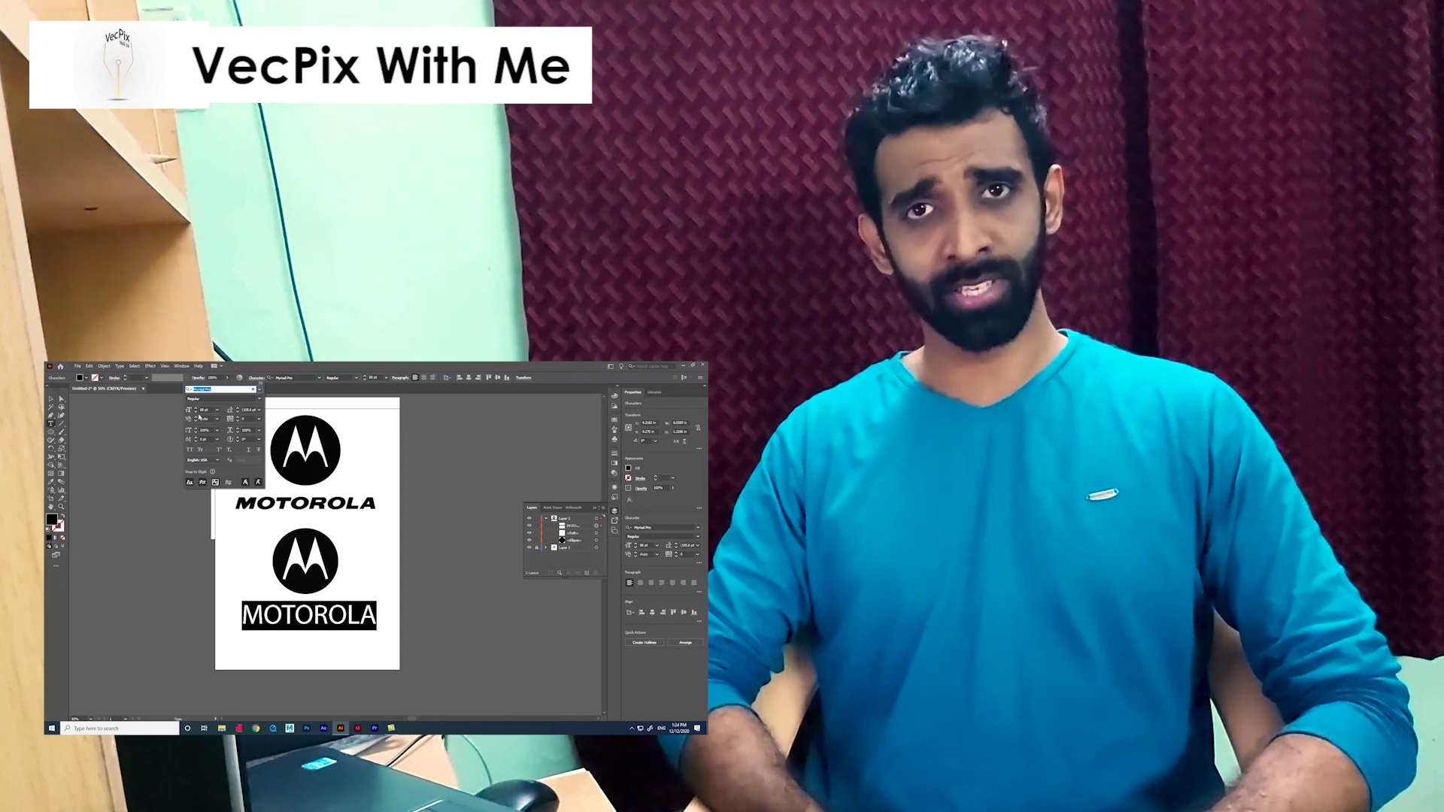
{"action": "left_click", "coordinate": [216, 410]}
{"action": "left_click", "coordinate": [224, 531]}
{"action": "left_click", "coordinate": [356, 377]}
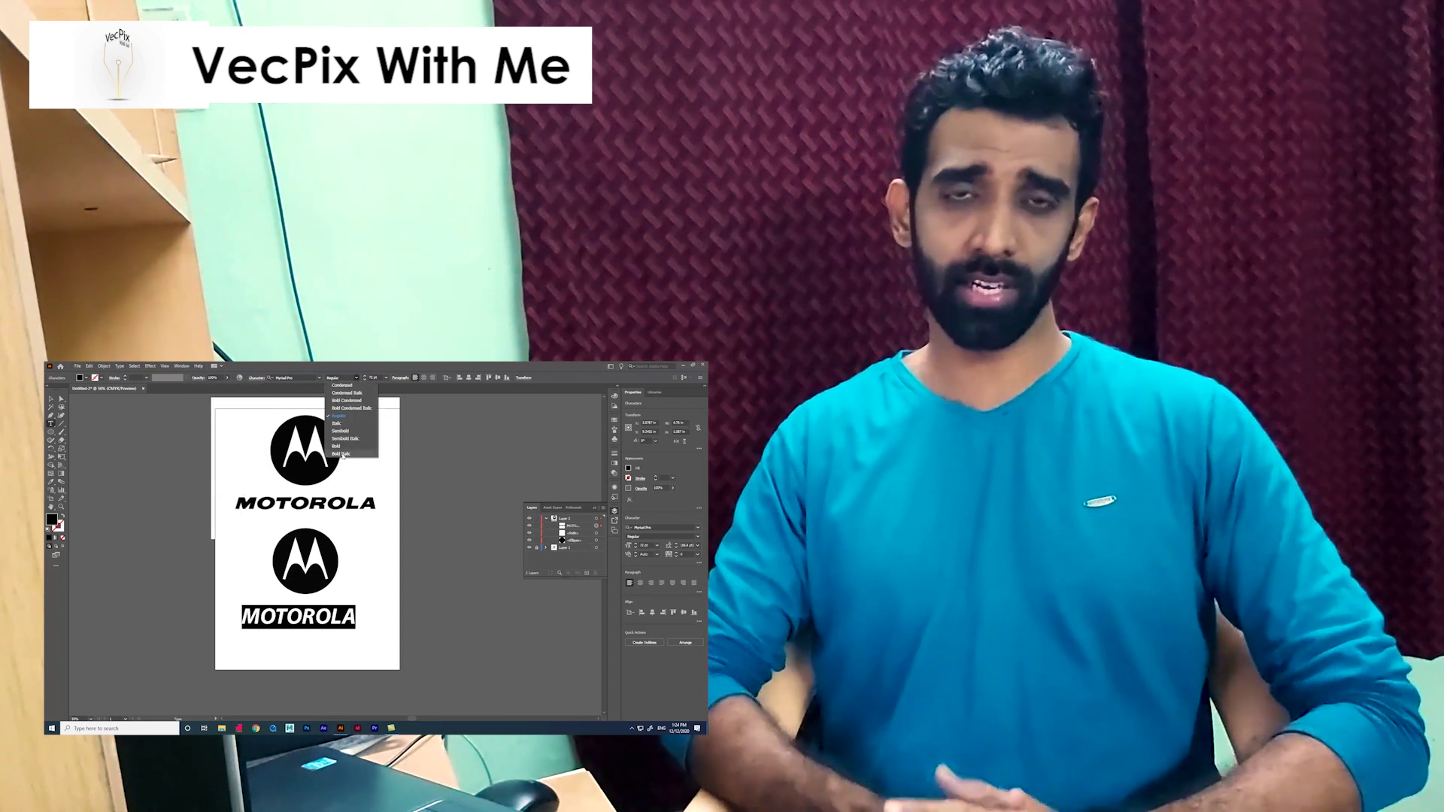
{"action": "left_click", "coordinate": [341, 454]}
{"action": "key", "text": "Escape"}
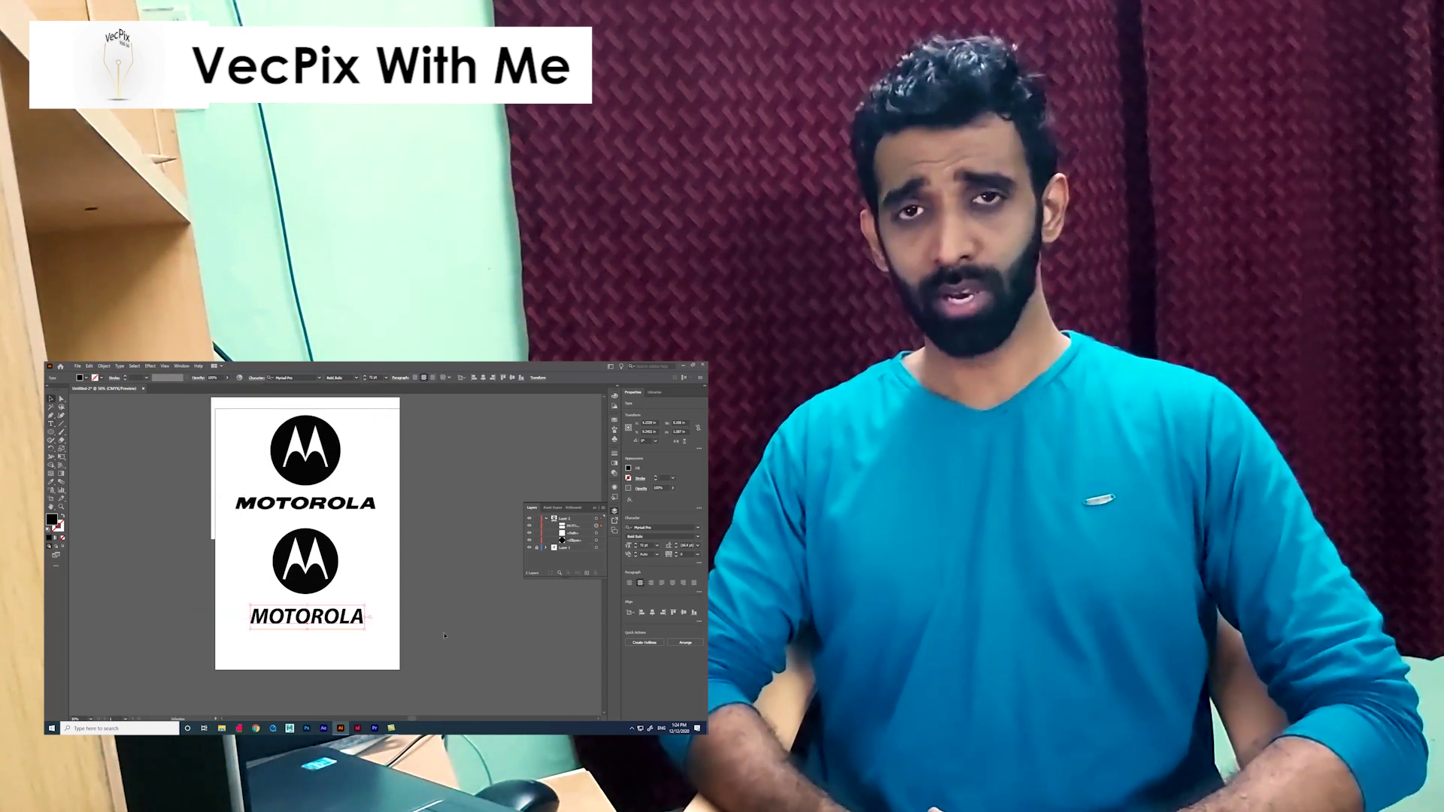